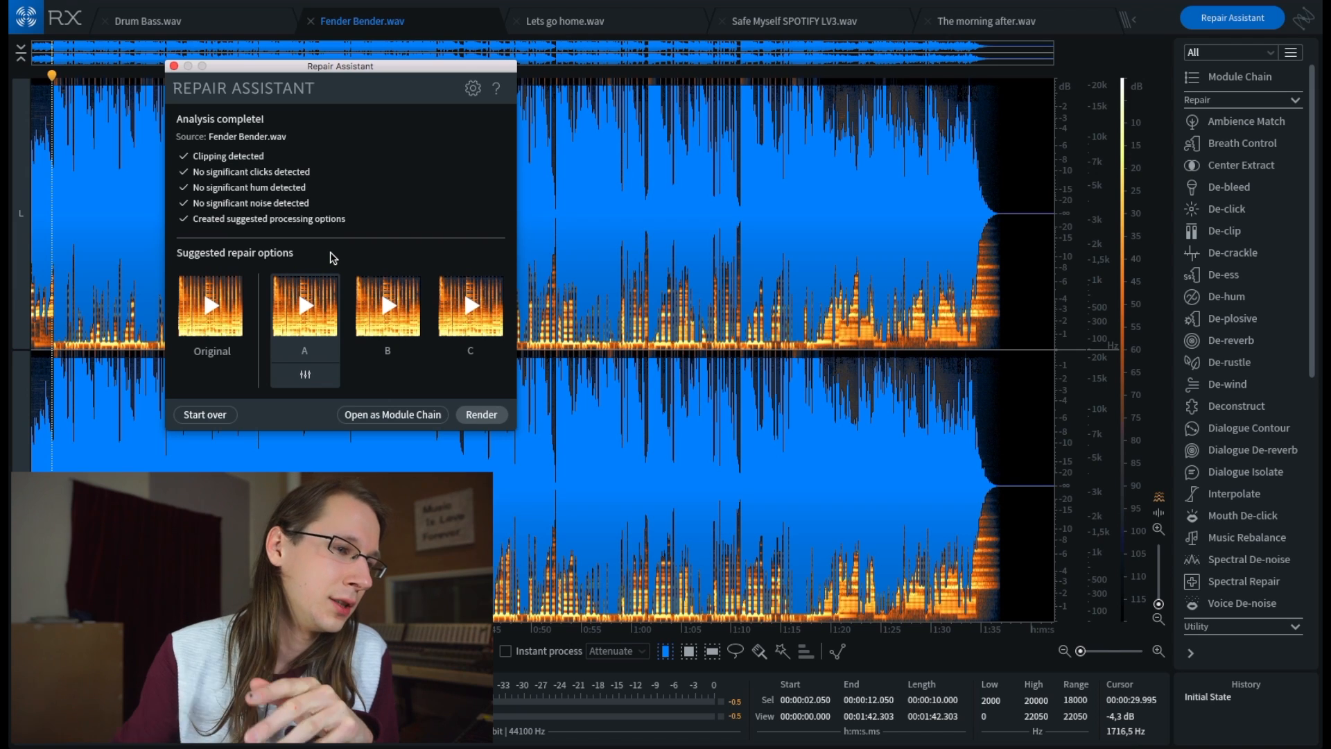
- Preview the suggested repair options A, B and C for Fender Bender.wav, comparing with option A again
{"action": "left_click", "coordinate": [306, 309]}
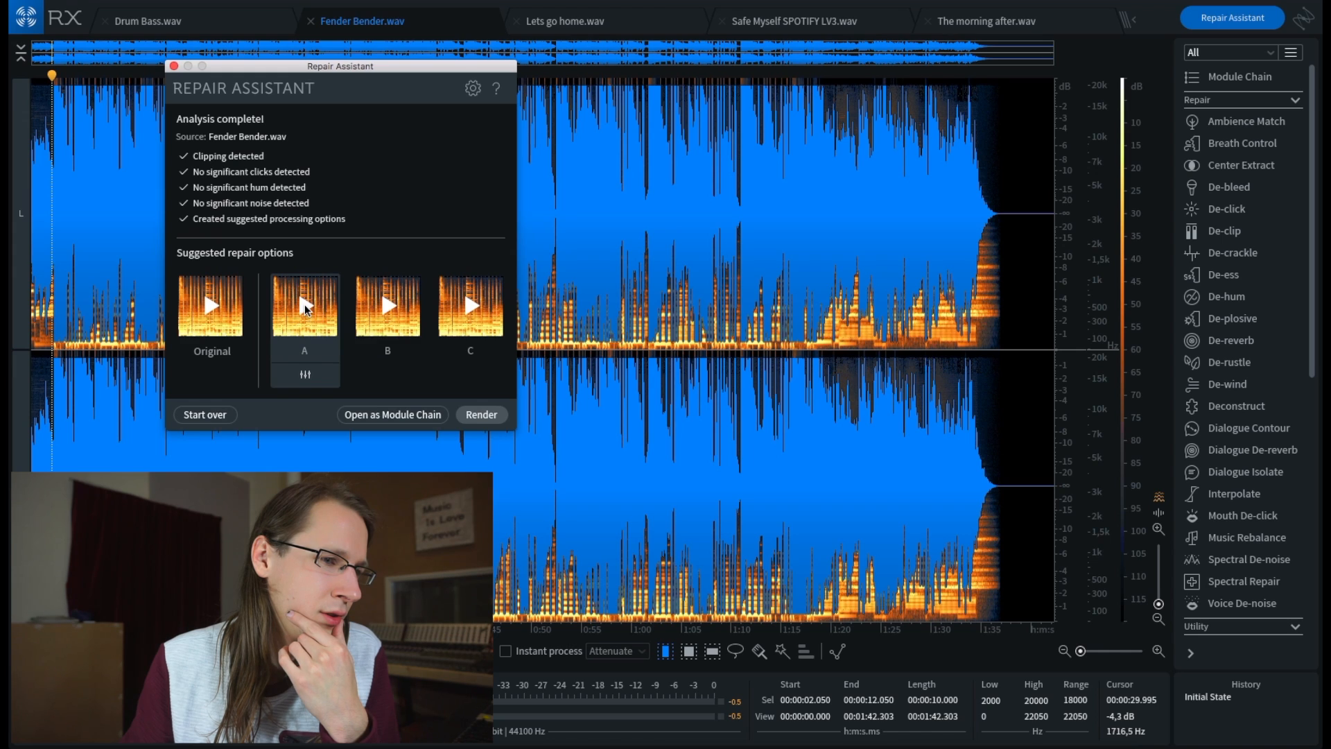
{"action": "left_click", "coordinate": [386, 305]}
{"action": "left_click", "coordinate": [389, 310]}
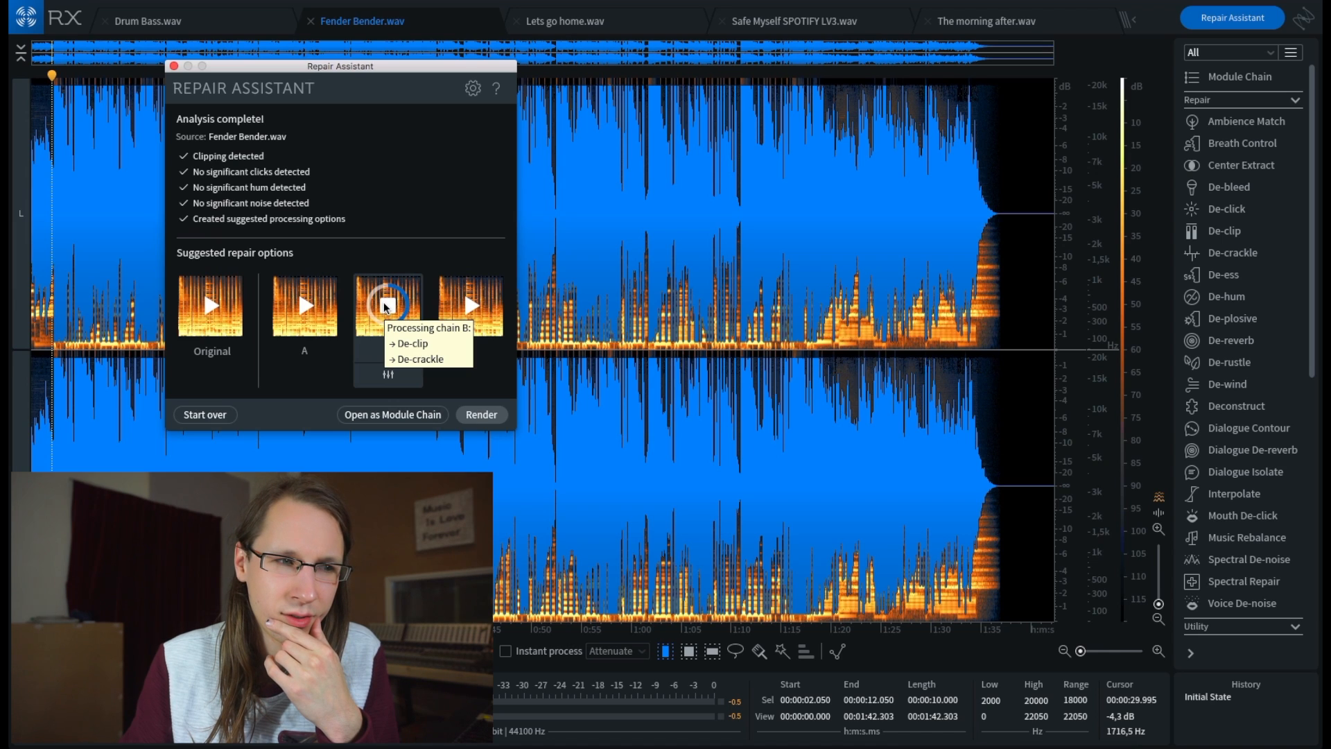
{"action": "left_click", "coordinate": [471, 307]}
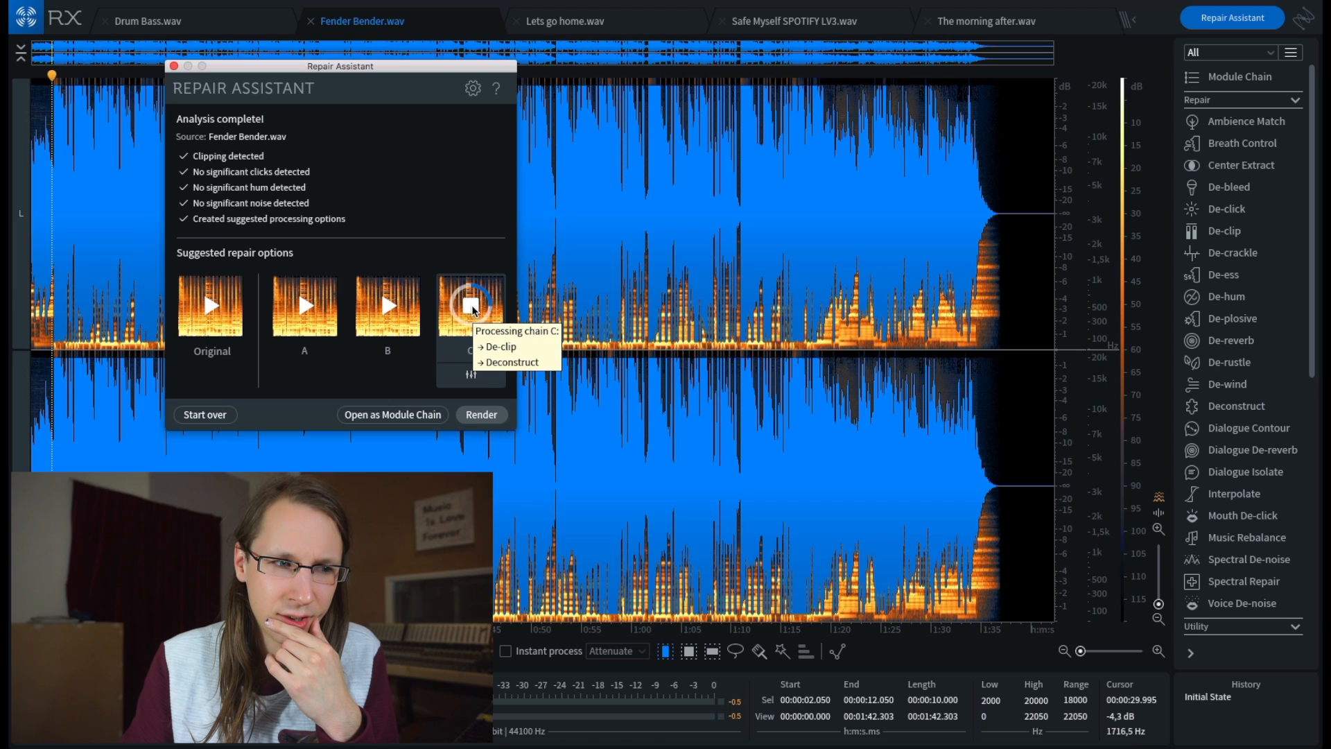
{"action": "left_click", "coordinate": [312, 310]}
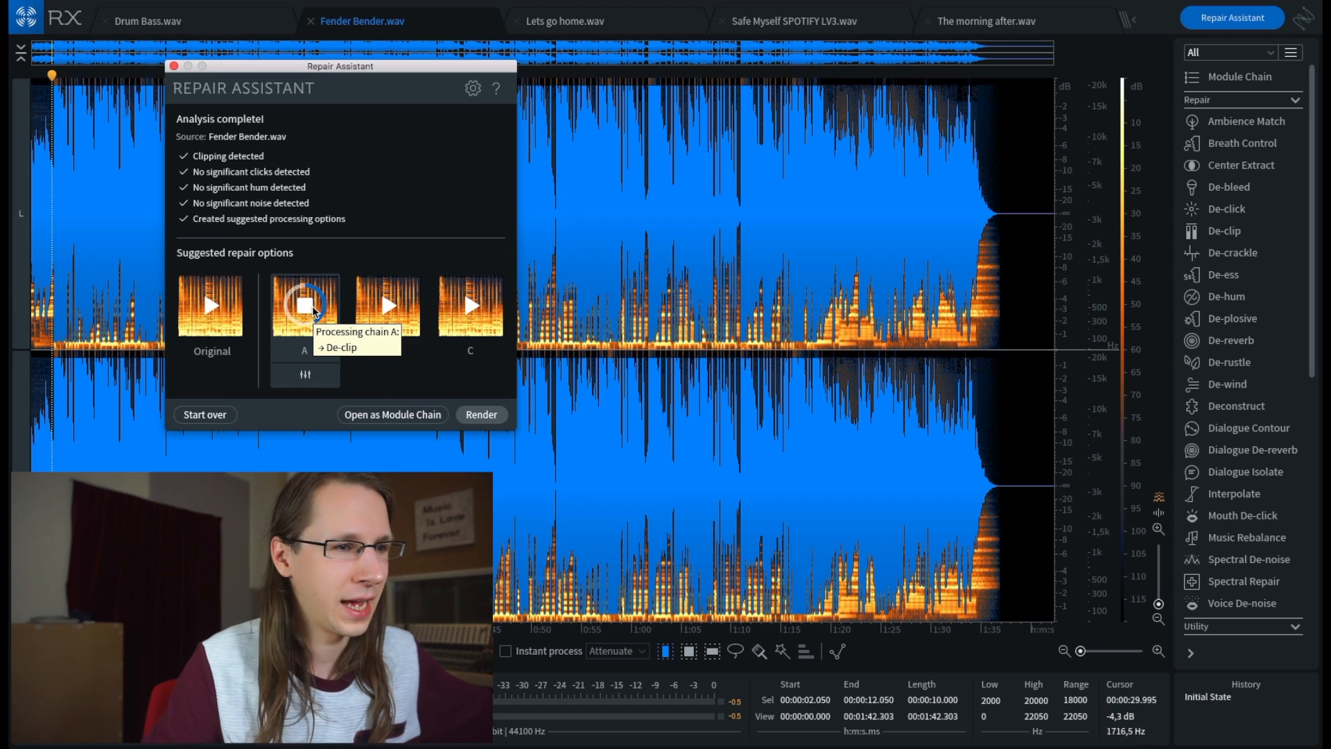
{"action": "left_click", "coordinate": [312, 309]}
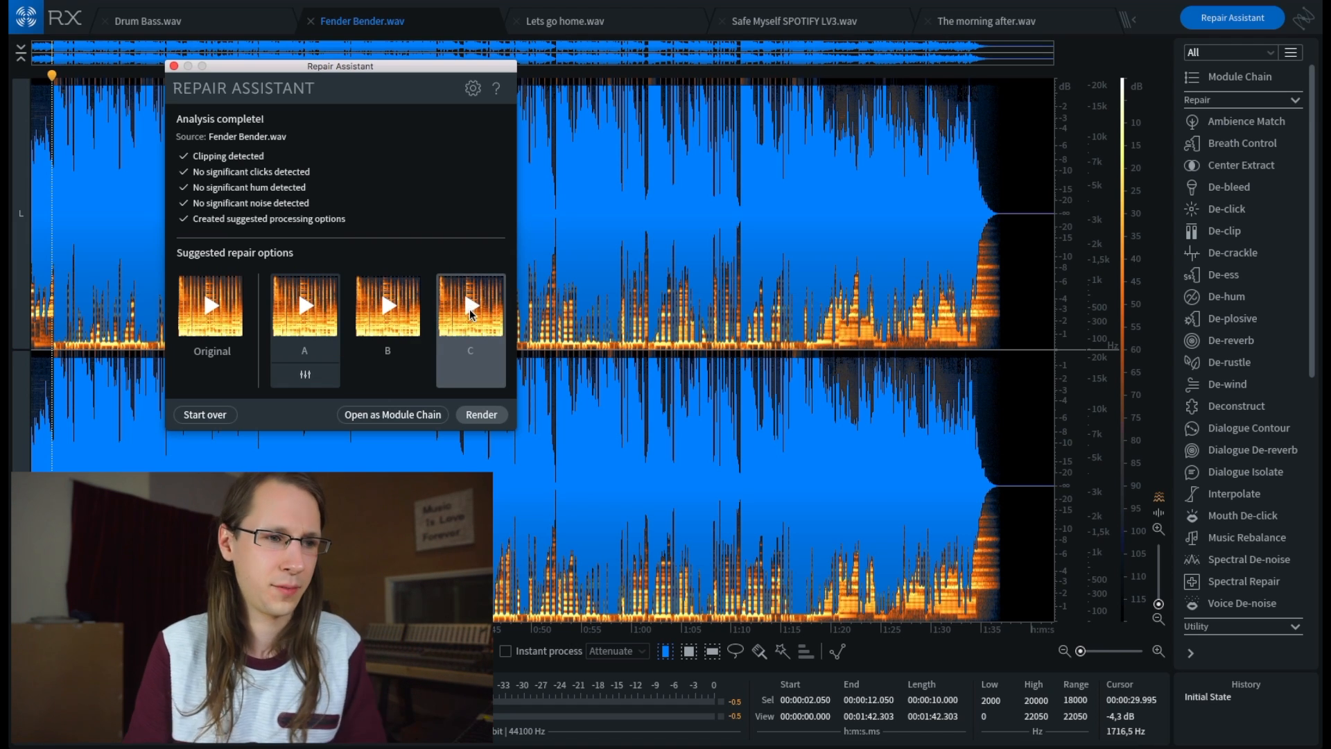
- Inspect the module chains of repair options A, B and C, including the De-clip settings and De-crackle frequency range
{"action": "left_click", "coordinate": [365, 416]}
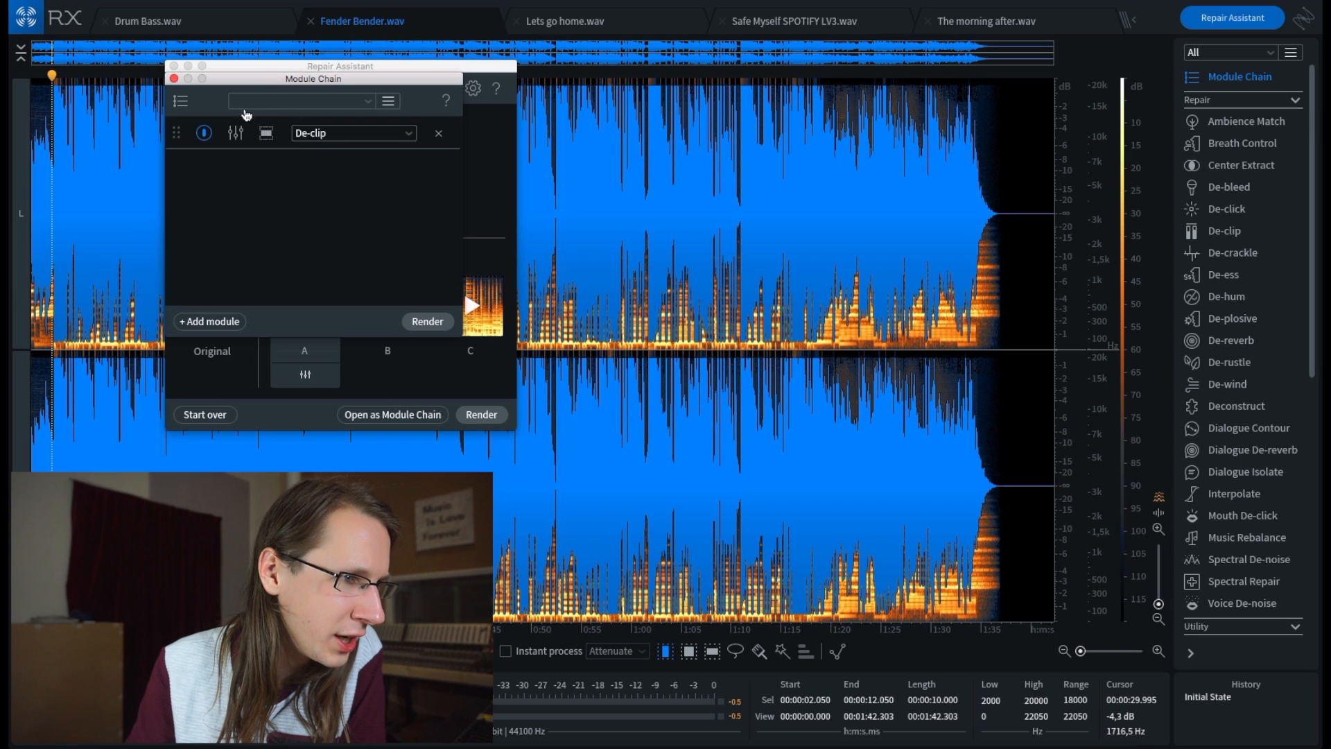
{"action": "left_click", "coordinate": [267, 133]}
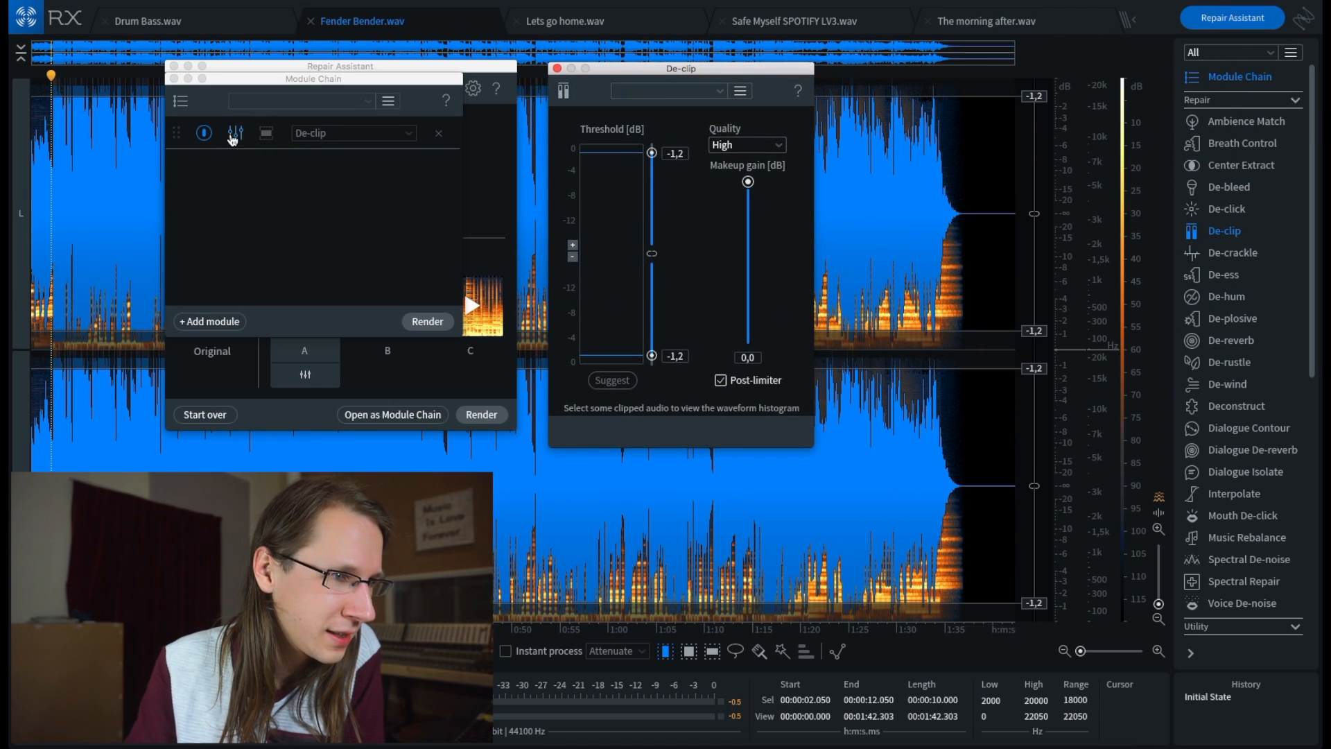
{"action": "left_click", "coordinate": [232, 135]}
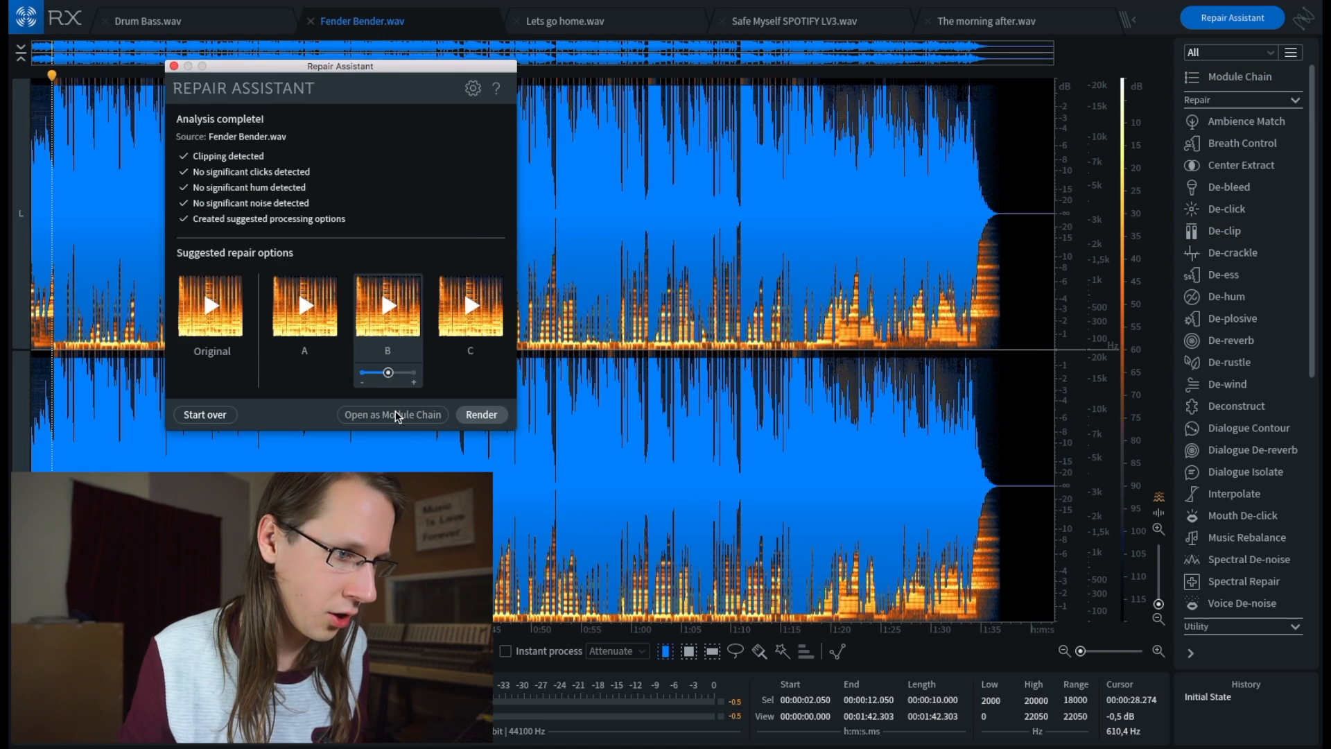
{"action": "left_click", "coordinate": [397, 415]}
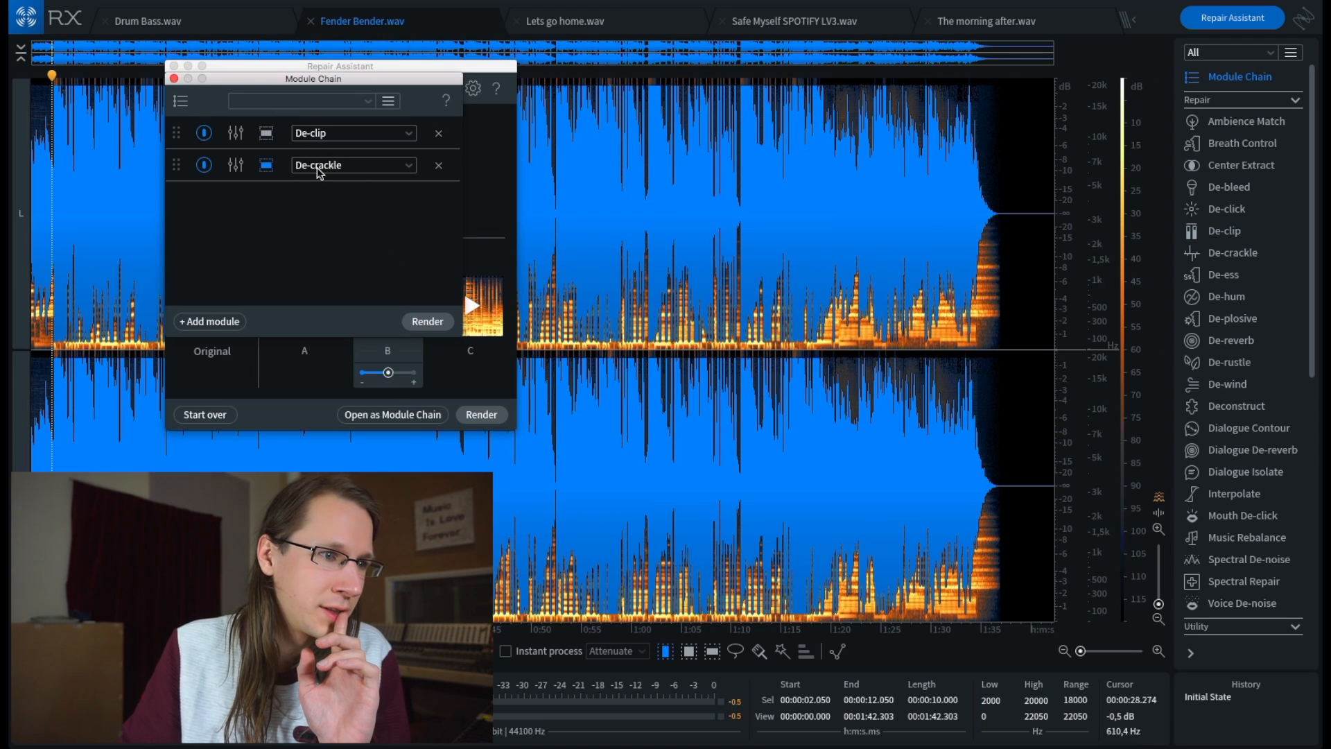
{"action": "left_click", "coordinate": [269, 172]}
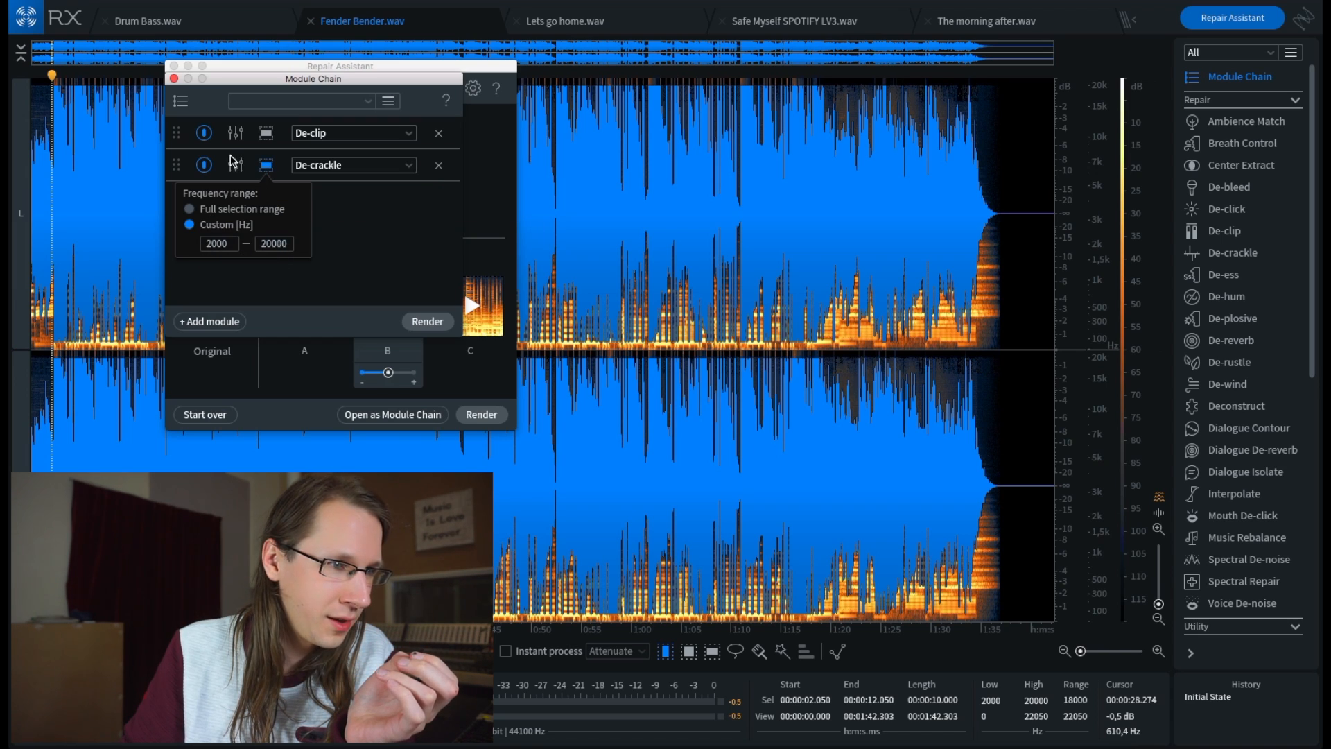
{"action": "left_click", "coordinate": [174, 78]}
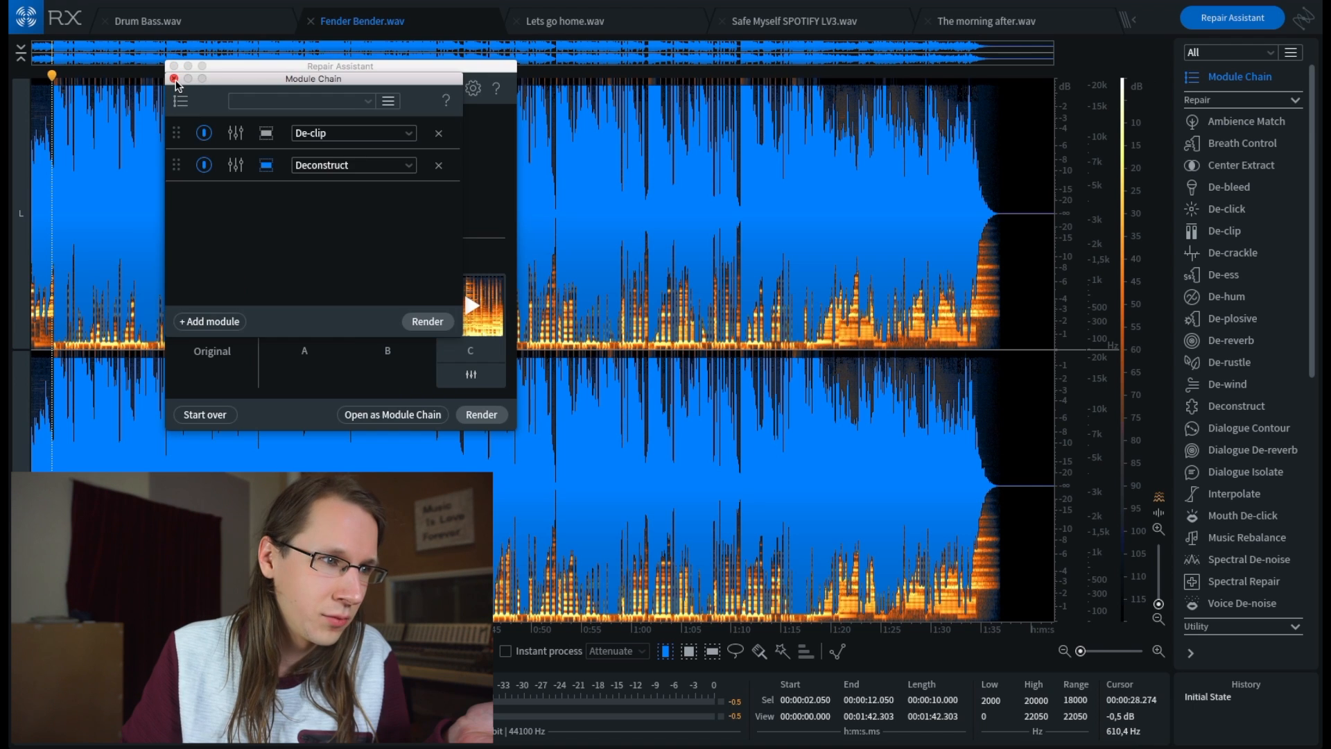
{"action": "left_click", "coordinate": [174, 67]}
- Render repair option A on Fender Bender.wav and play the audio
{"action": "left_click", "coordinate": [300, 353]}
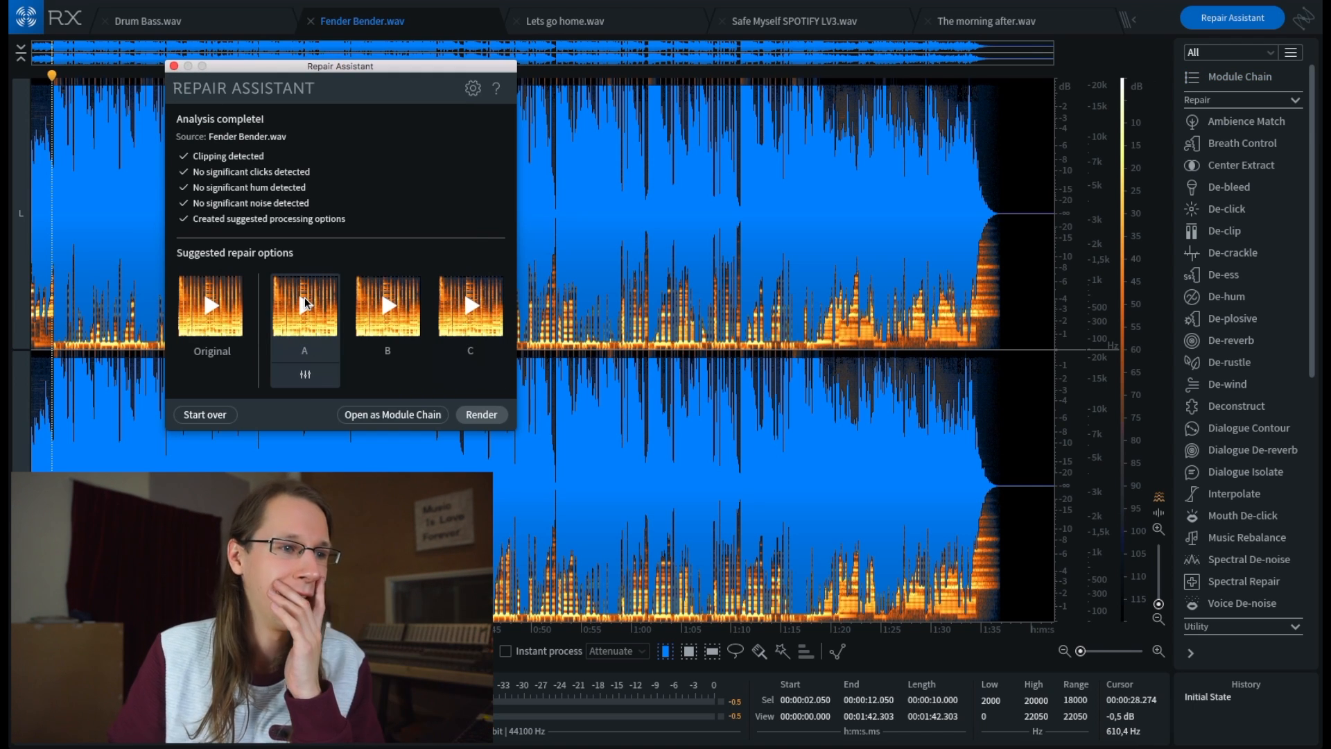
{"action": "left_click", "coordinate": [476, 414]}
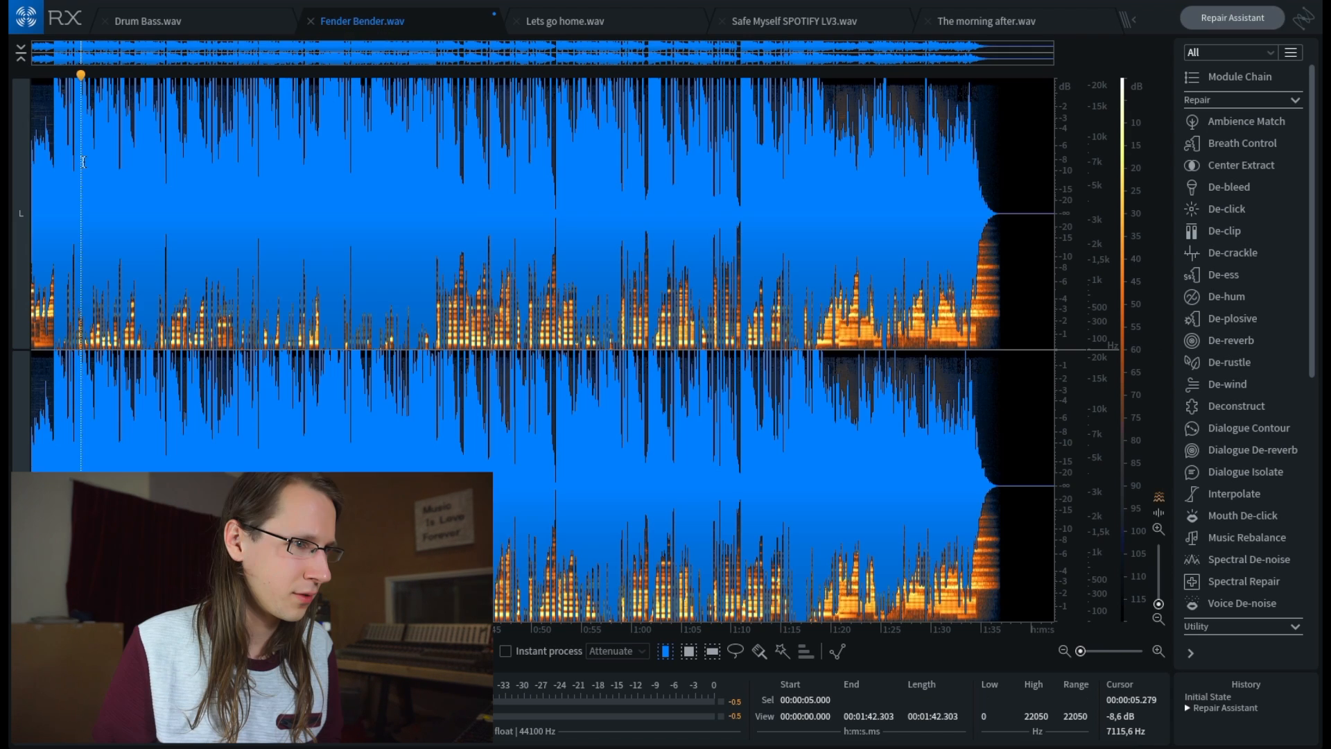
{"action": "key", "text": "space"}
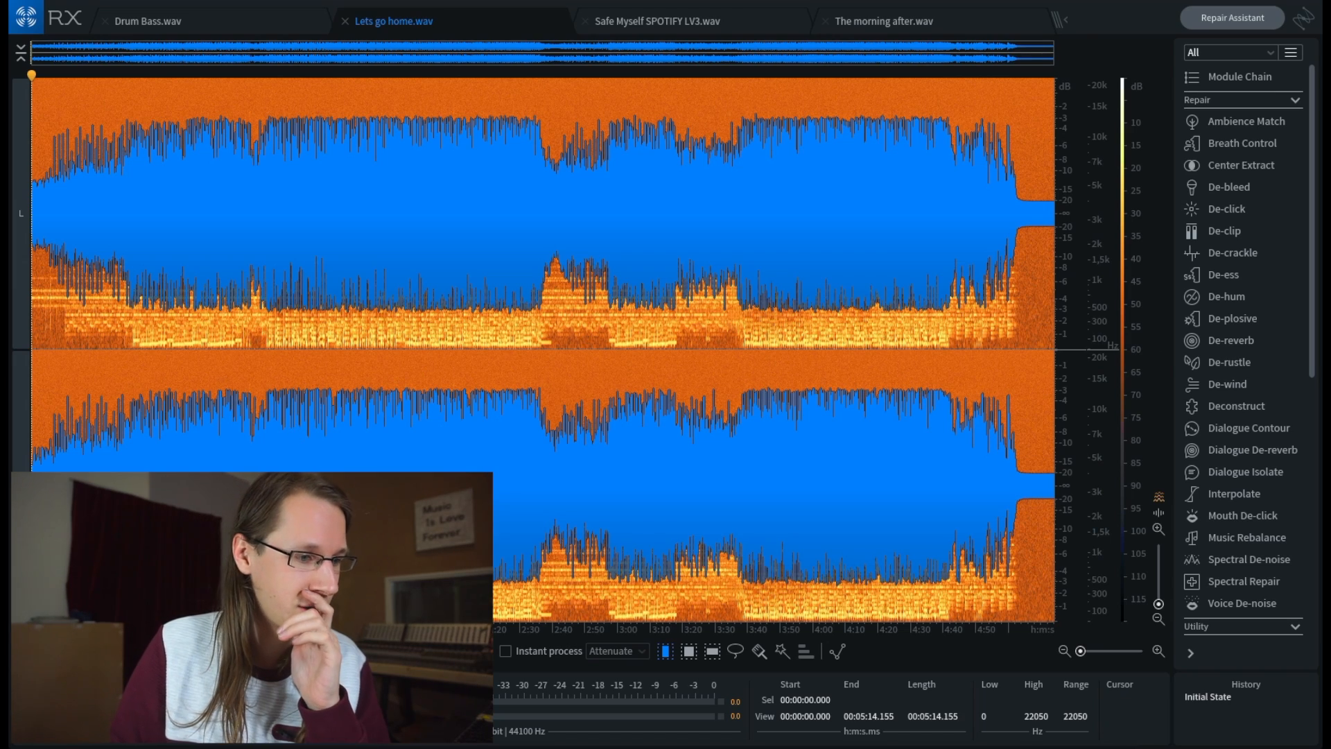
- Show only the spectrogram of Lets go home.wav, bring the waveform overlay back, and play the opening seconds
{"action": "left_click_drag", "start_coordinate": [76, 650], "coordinate": [111, 651]}
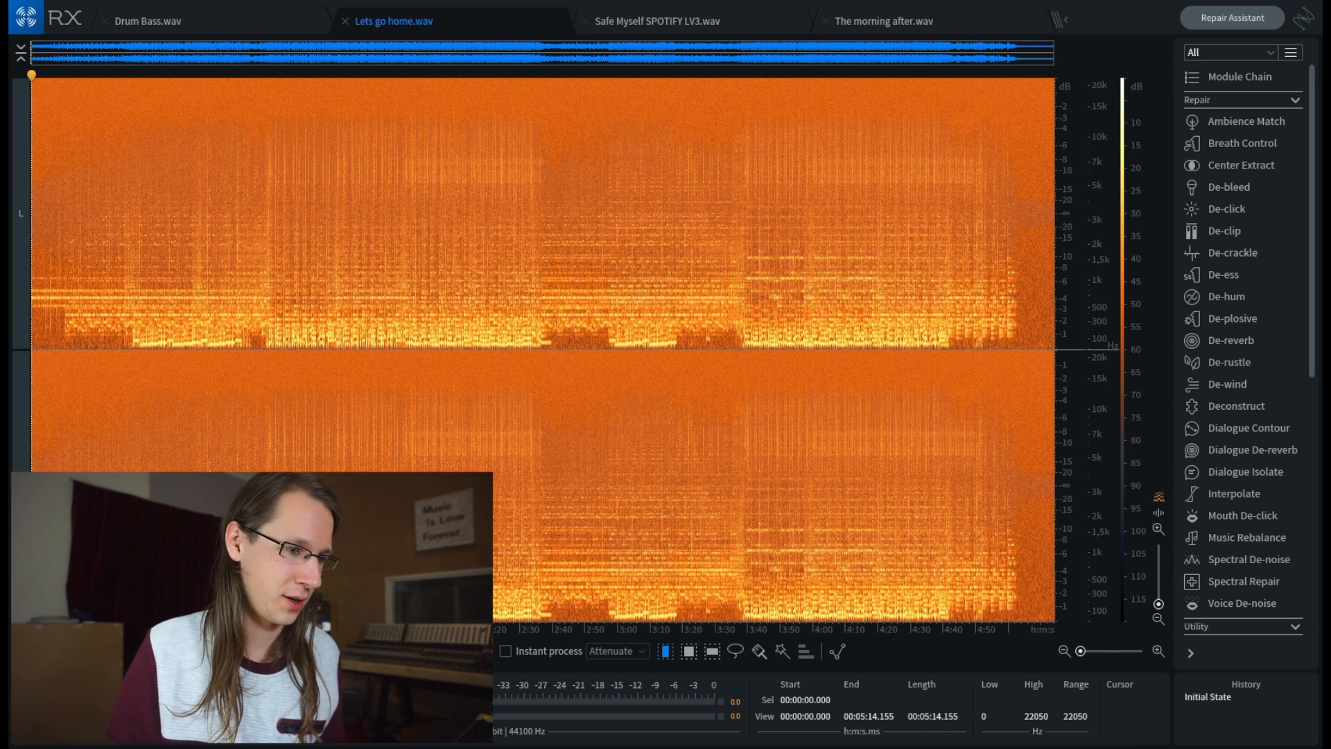
{"action": "left_click_drag", "start_coordinate": [116, 651], "coordinate": [80, 650]}
{"action": "key", "text": "space"}
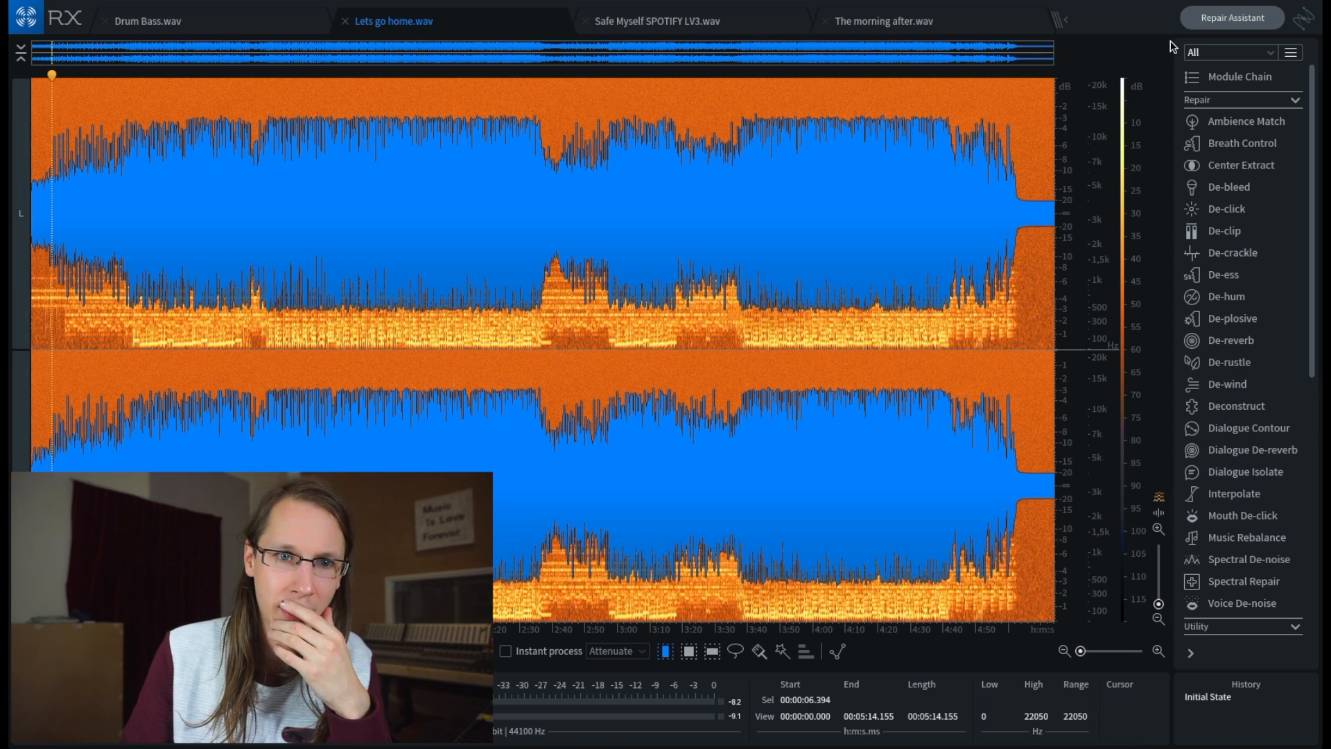
- Analyze Lets go home.wav with Repair Assistant and preview the suggested repair options A and B
{"action": "left_click", "coordinate": [1232, 17]}
{"action": "left_click", "coordinate": [471, 266]}
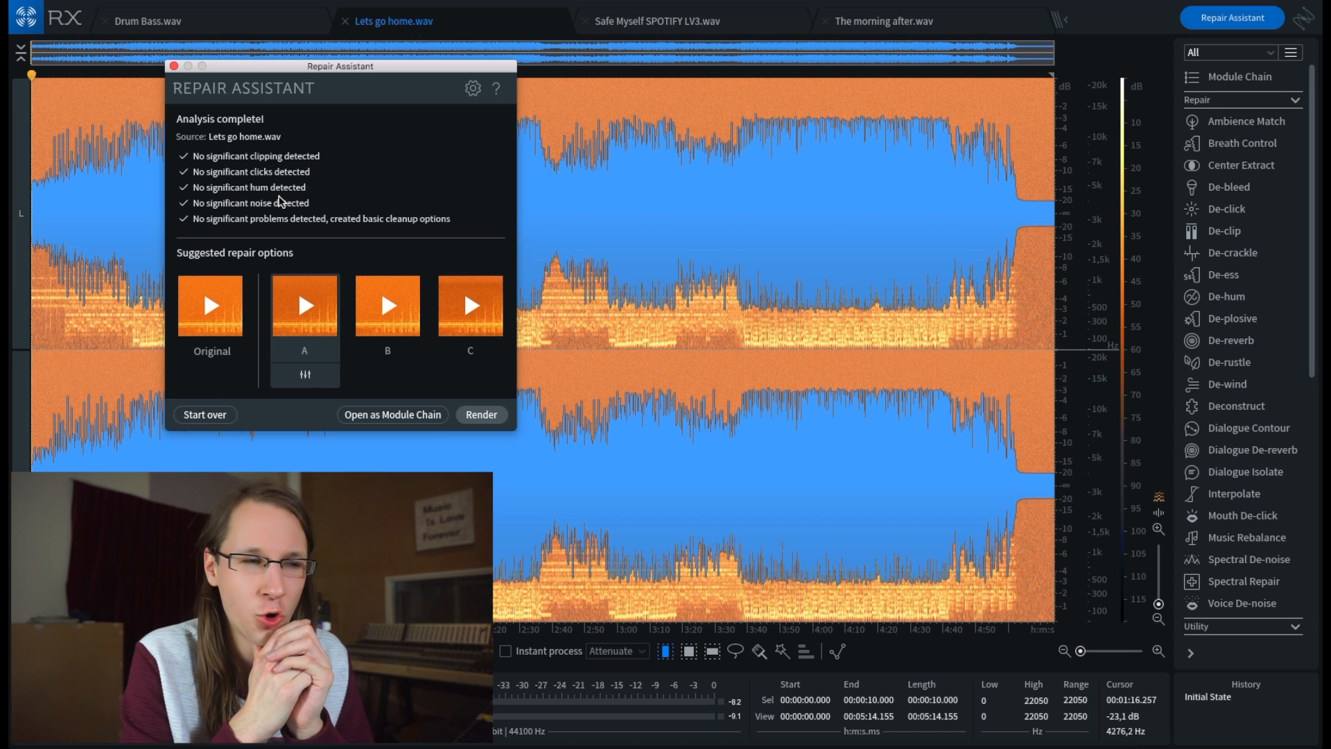
{"action": "left_click", "coordinate": [306, 305]}
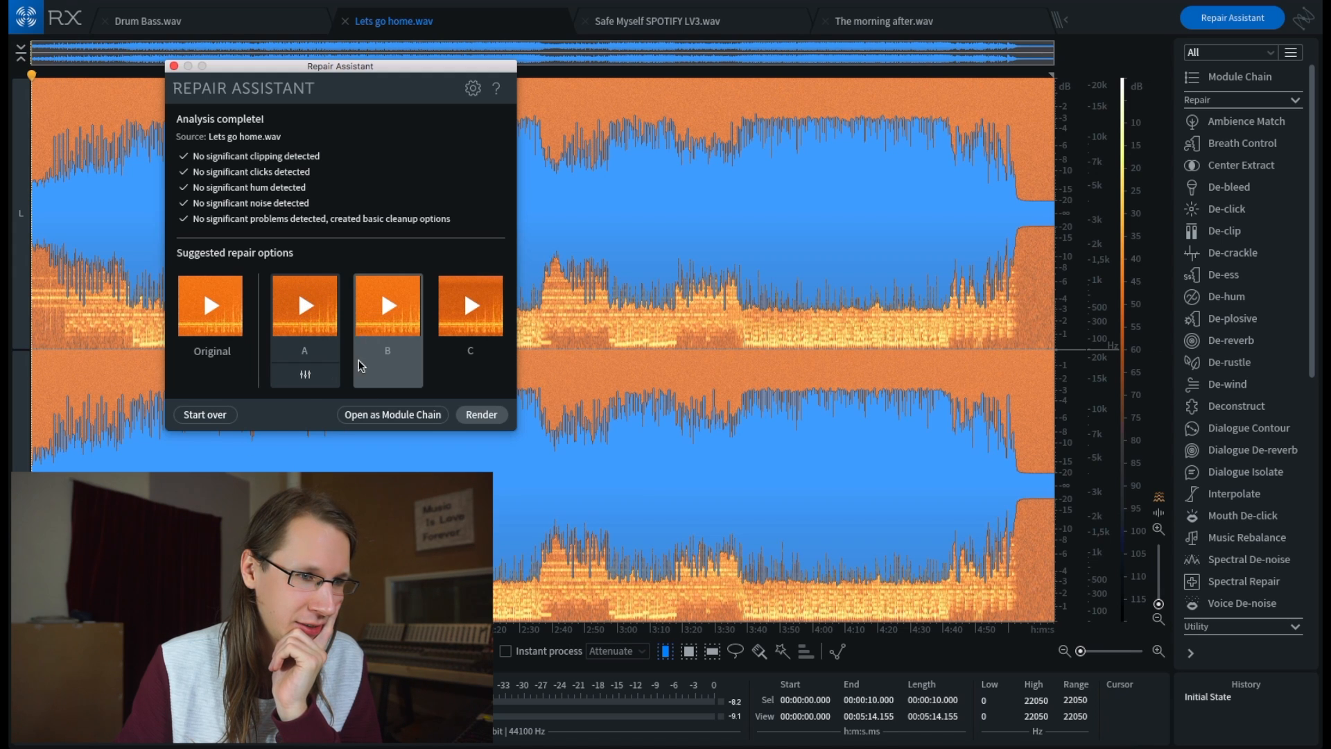
{"action": "left_click", "coordinate": [388, 305]}
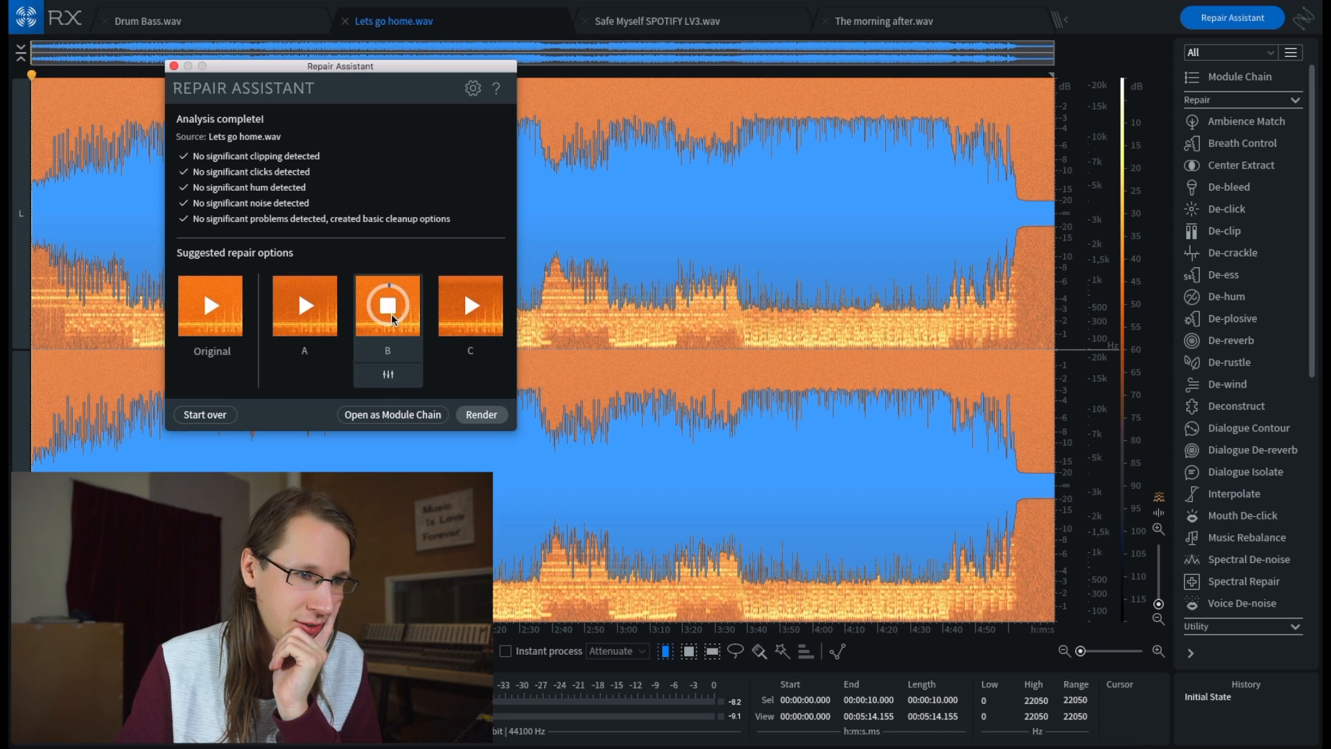
- Inspect the module chain of repair option B and its Spectral De-noise settings
{"action": "left_click", "coordinate": [388, 378]}
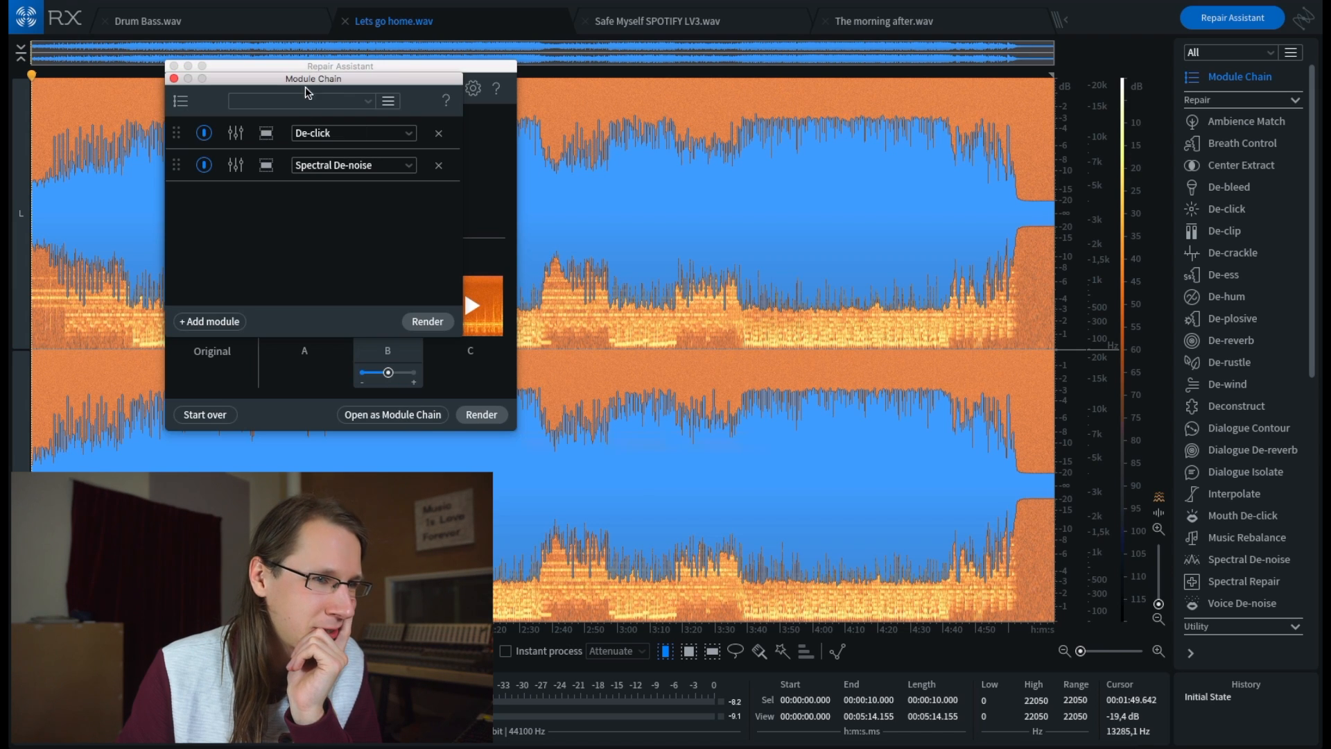
{"action": "left_click", "coordinate": [235, 167]}
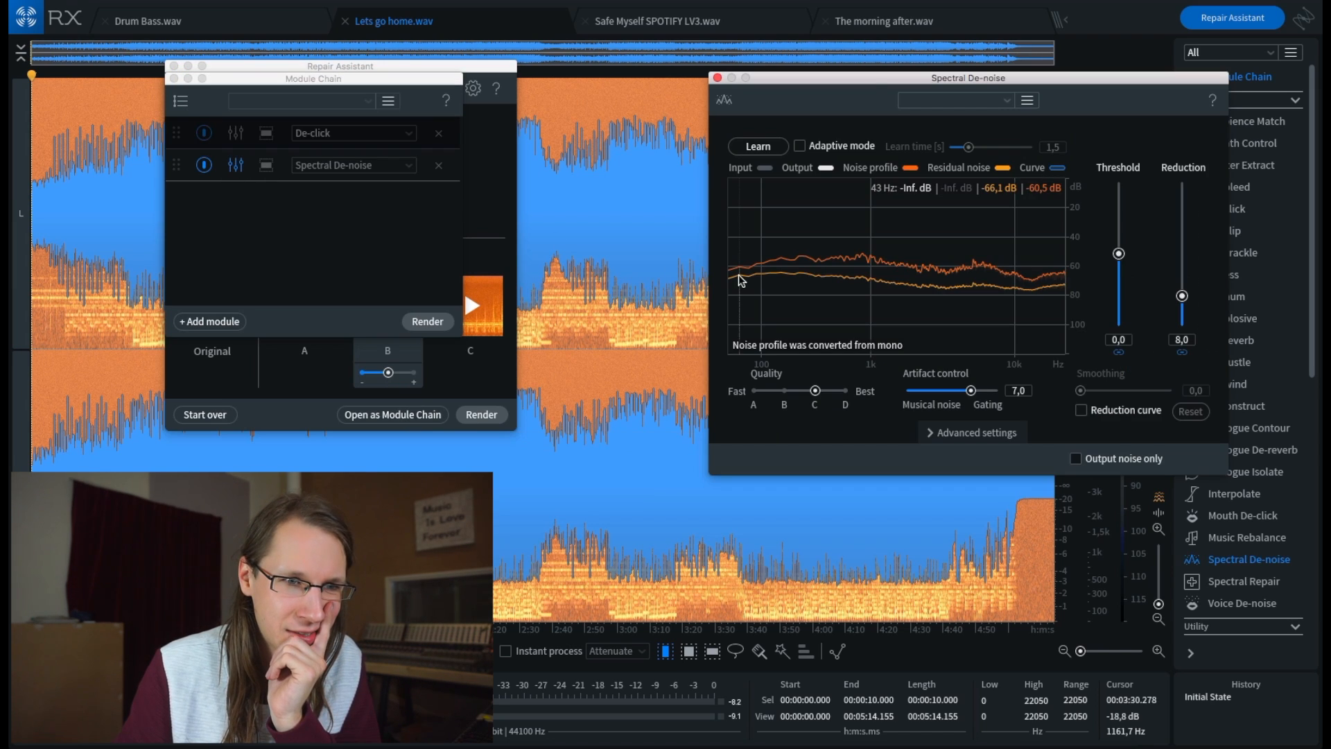
{"action": "left_click_drag", "start_coordinate": [875, 115], "coordinate": [712, 101]}
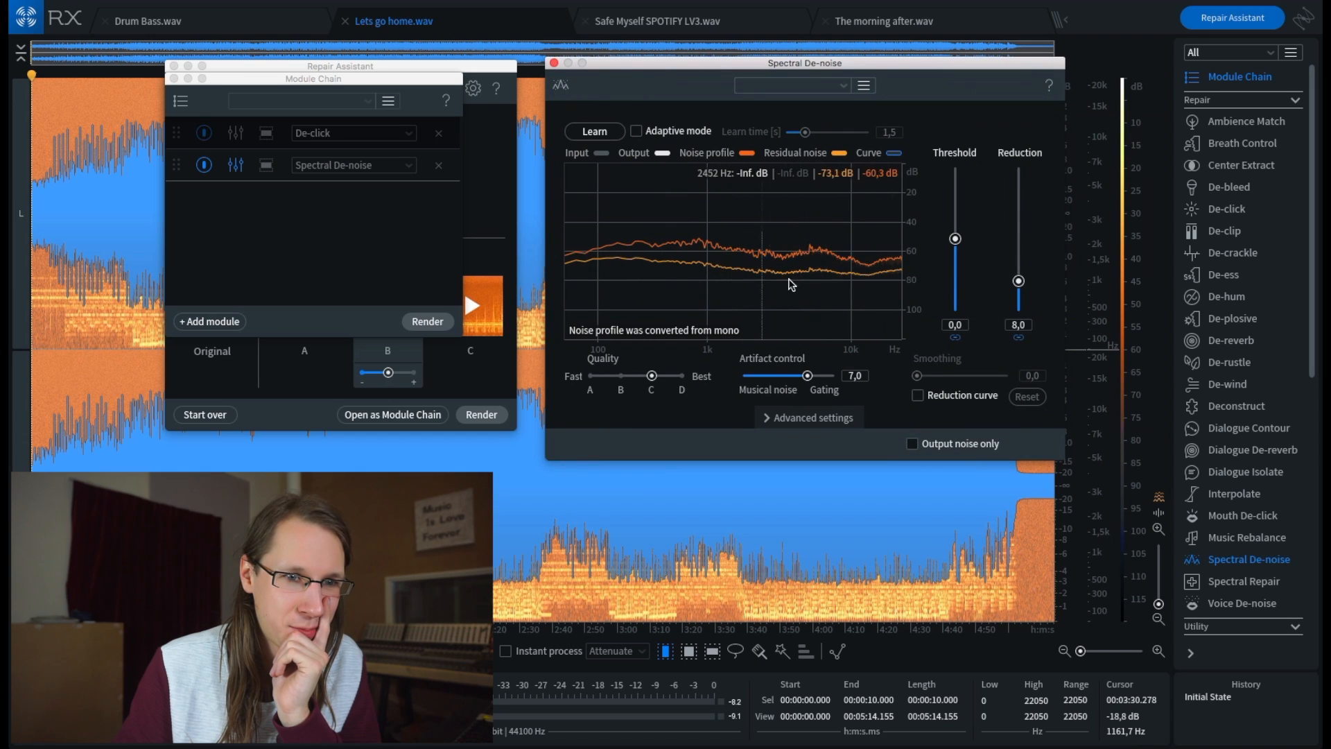
{"action": "left_click", "coordinate": [554, 63]}
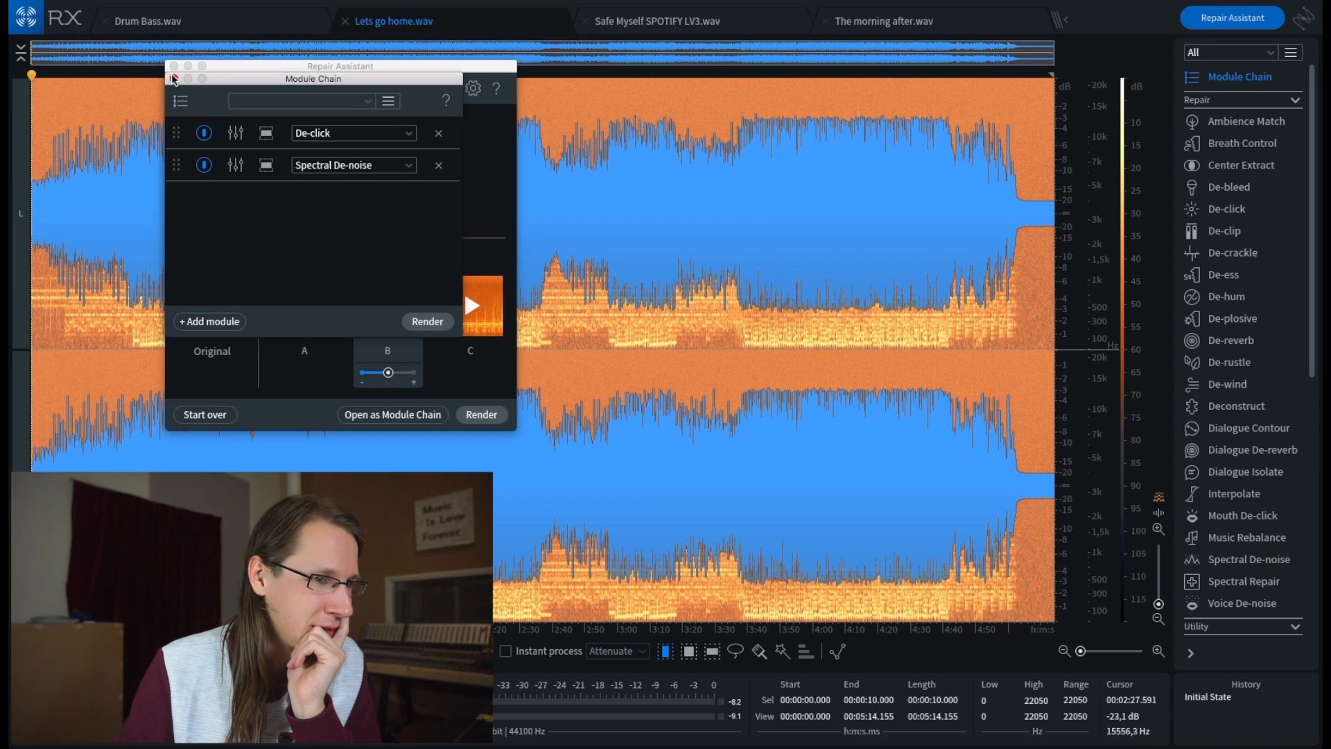
{"action": "left_click", "coordinate": [174, 78]}
- Preview repair option C for Lets go home.wav and close Repair Assistant without rendering
{"action": "left_click", "coordinate": [472, 306]}
{"action": "left_click", "coordinate": [471, 301]}
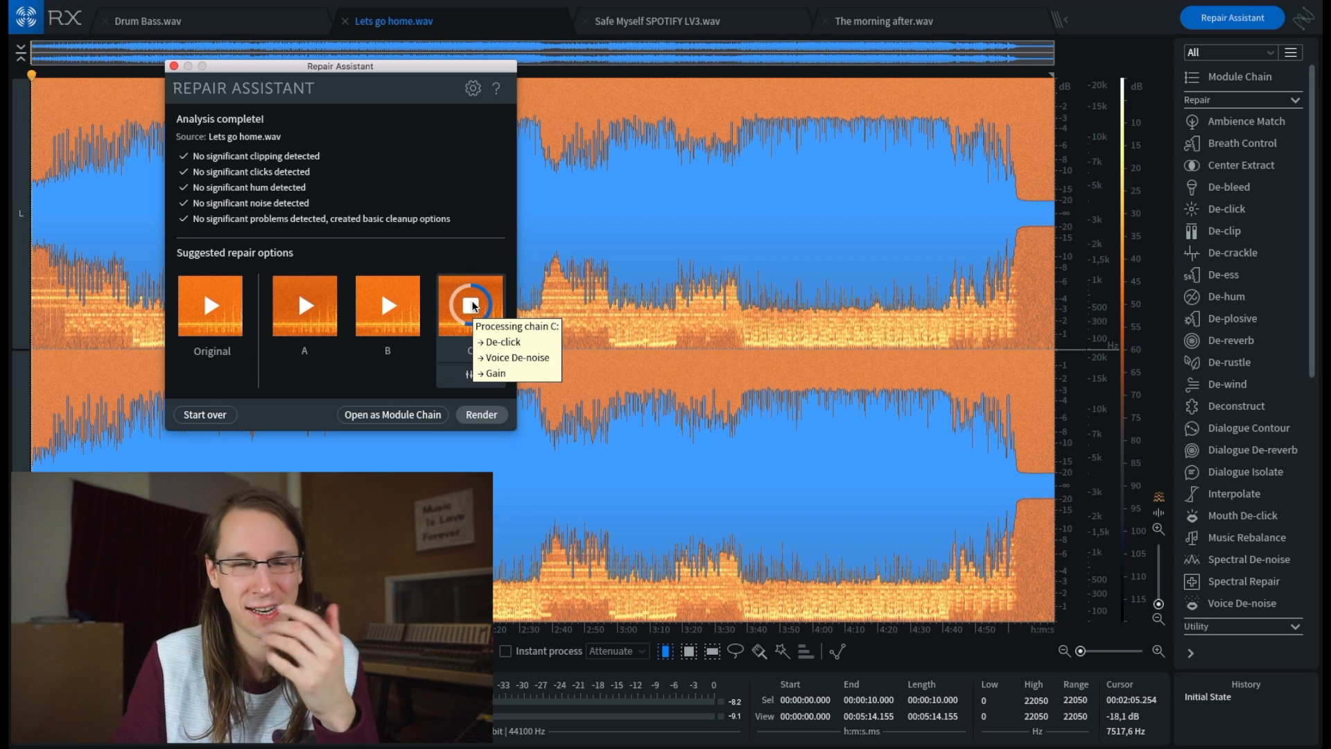
{"action": "left_click", "coordinate": [472, 306]}
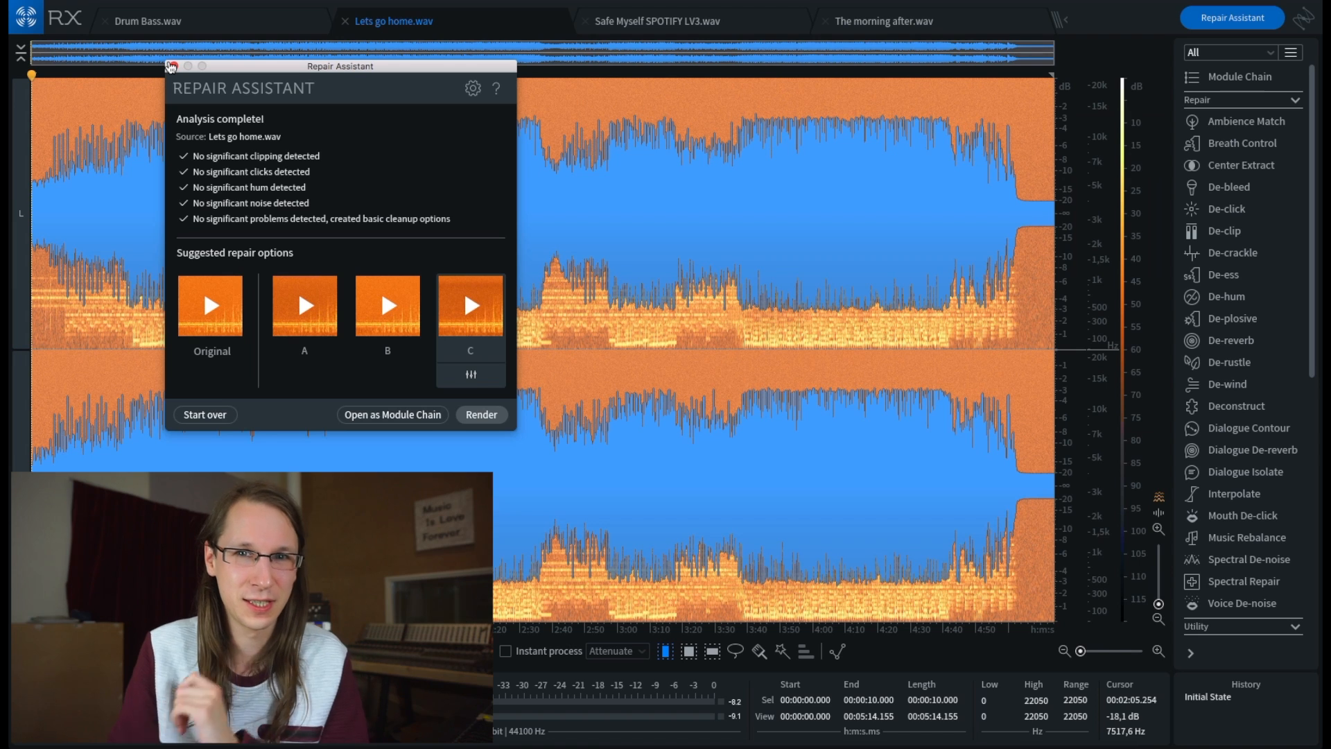
{"action": "left_click", "coordinate": [174, 66]}
{"action": "left_click", "coordinate": [357, 181]}
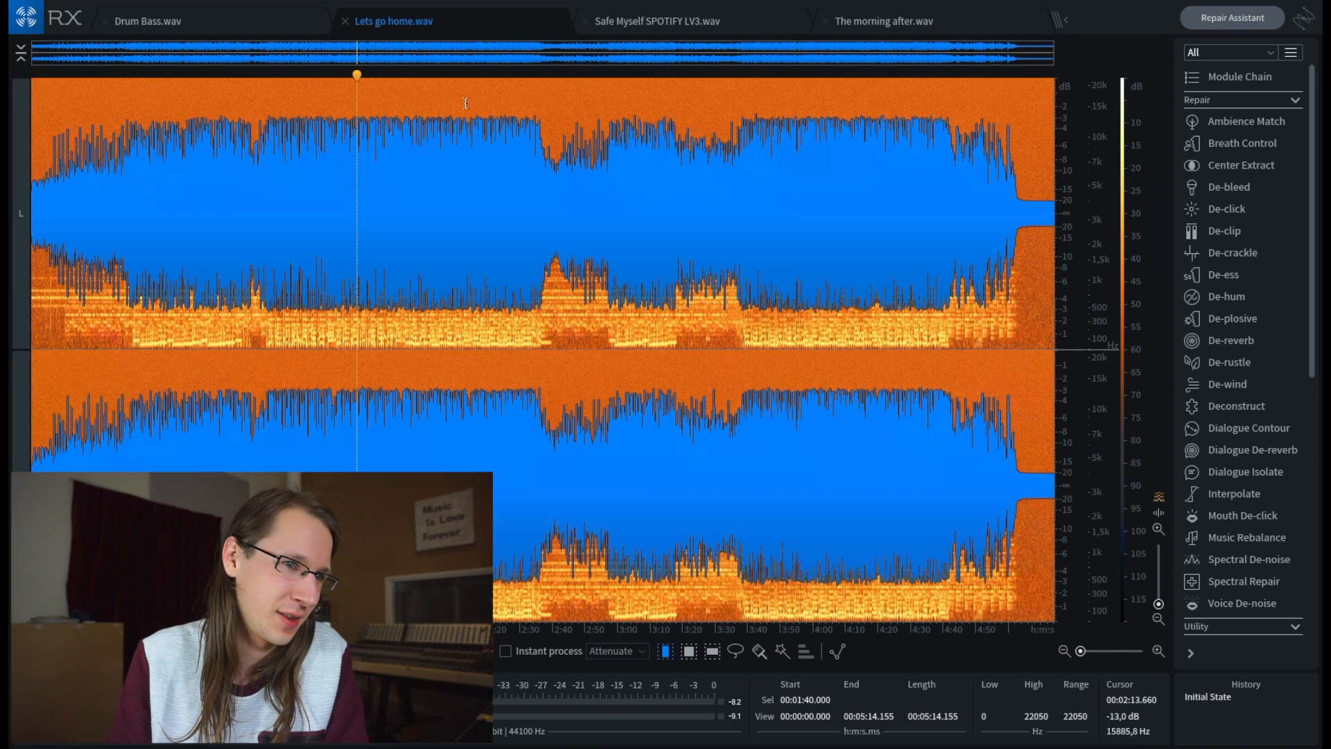
{"action": "left_click", "coordinate": [467, 110]}
{"action": "left_click", "coordinate": [575, 423]}
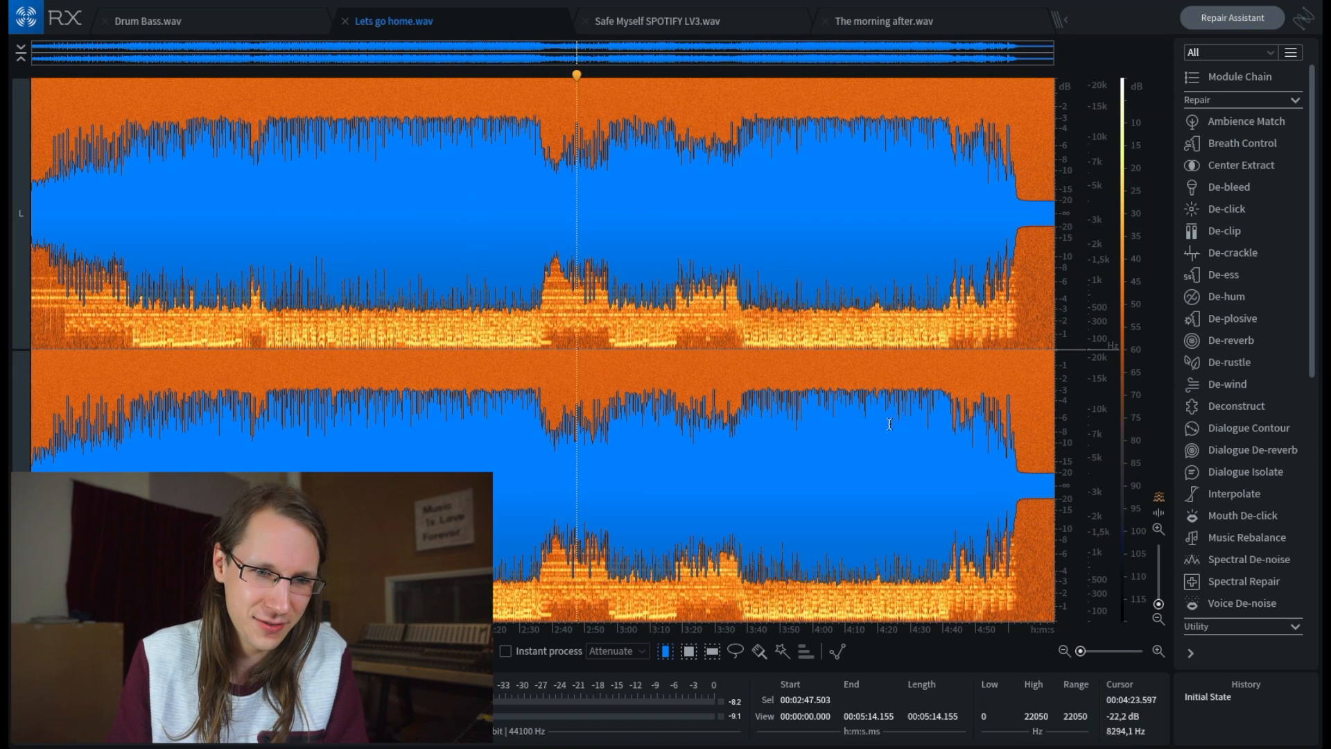
{"action": "left_click", "coordinate": [974, 420]}
{"action": "left_click", "coordinate": [797, 421]}
{"action": "left_click", "coordinate": [641, 400]}
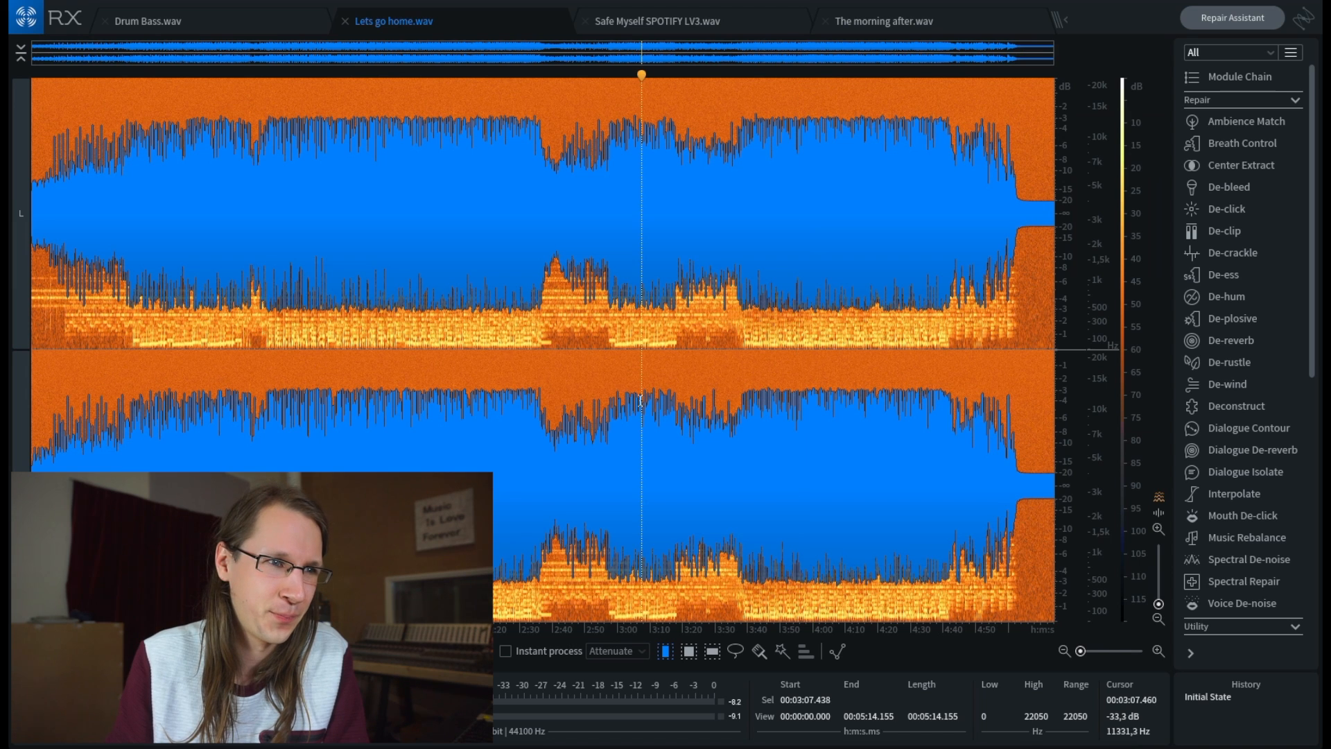
- Switch to The morning after.wav and play about the first six seconds
{"action": "left_click", "coordinate": [866, 20]}
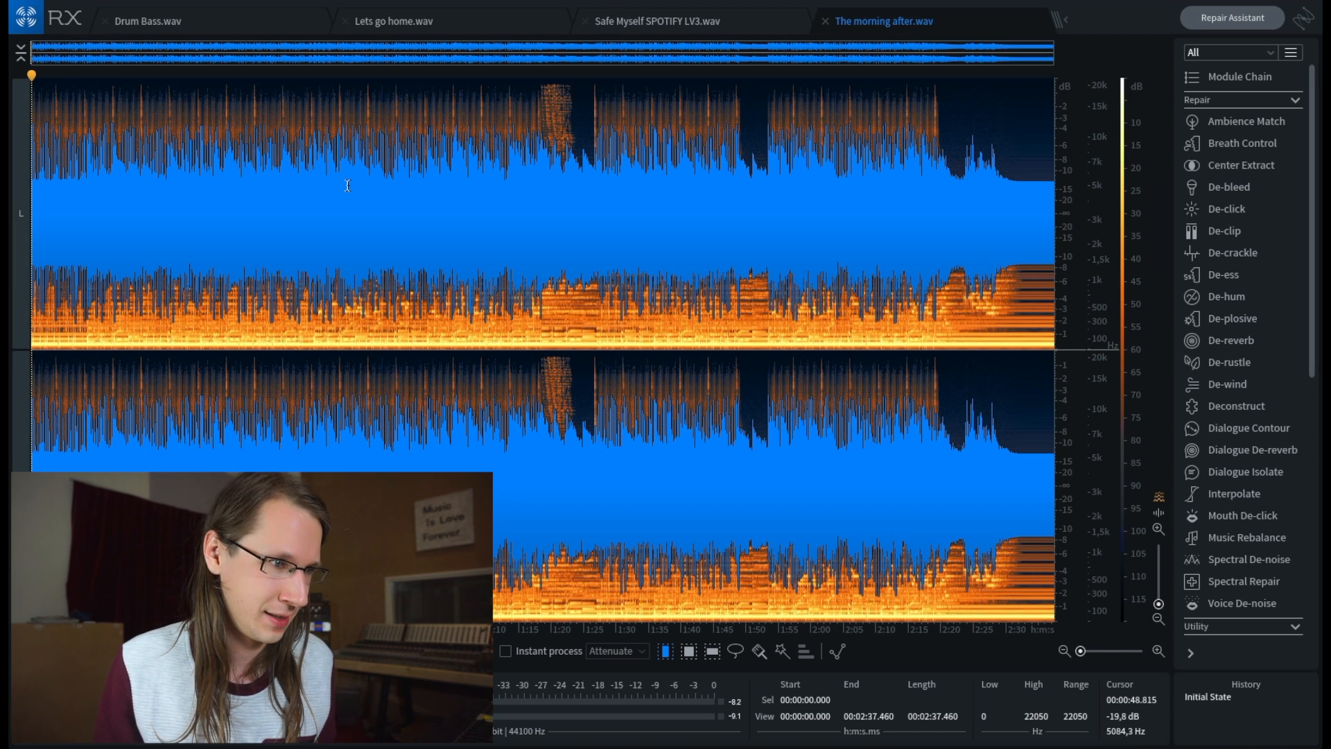
{"action": "key", "text": "space"}
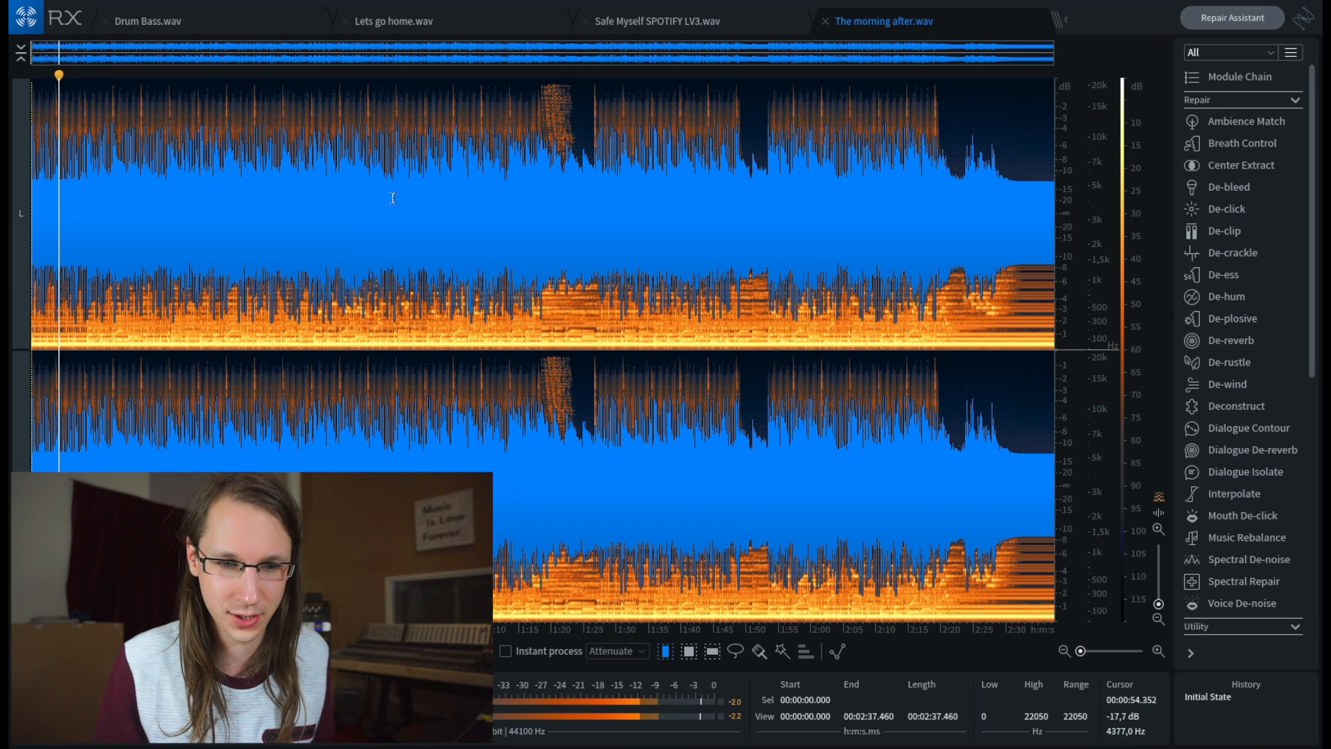
{"action": "key", "text": "space"}
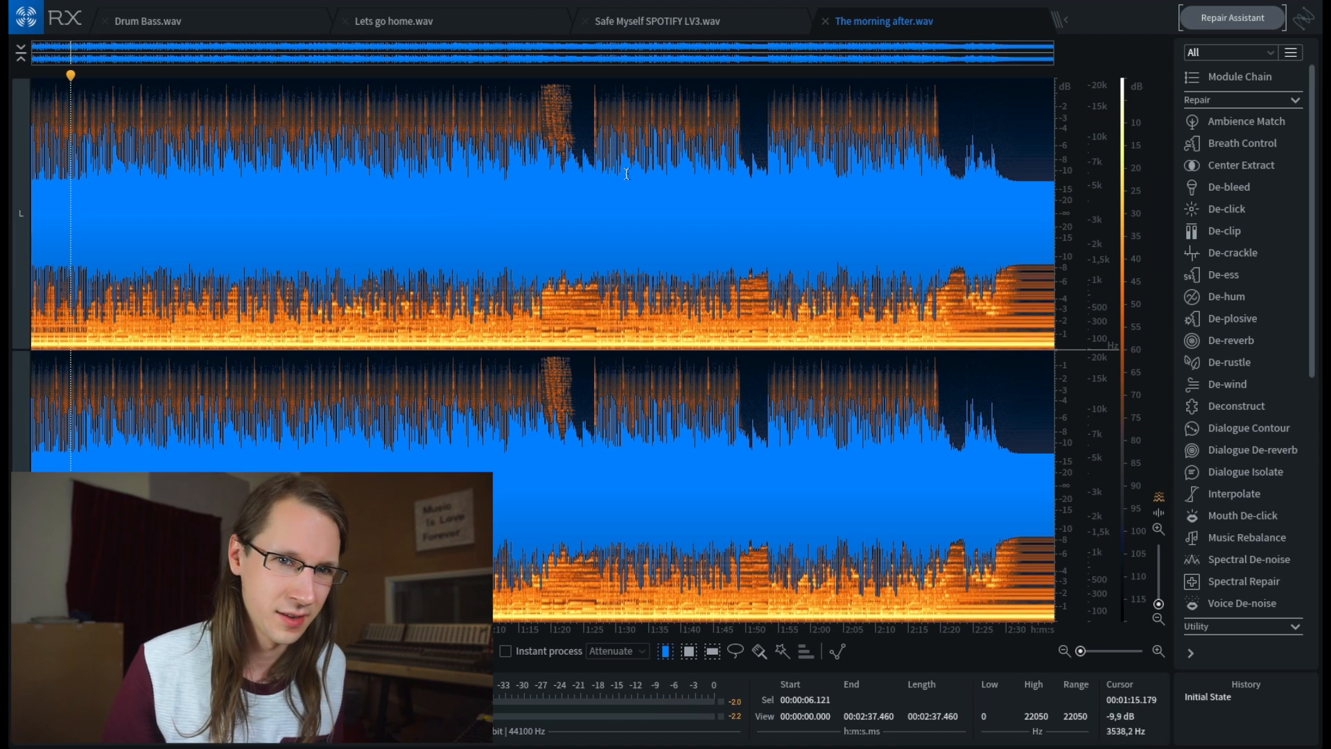
- Start Repair Assistant over and analyze The morning after.wav as Music material
{"action": "left_click", "coordinate": [1206, 21]}
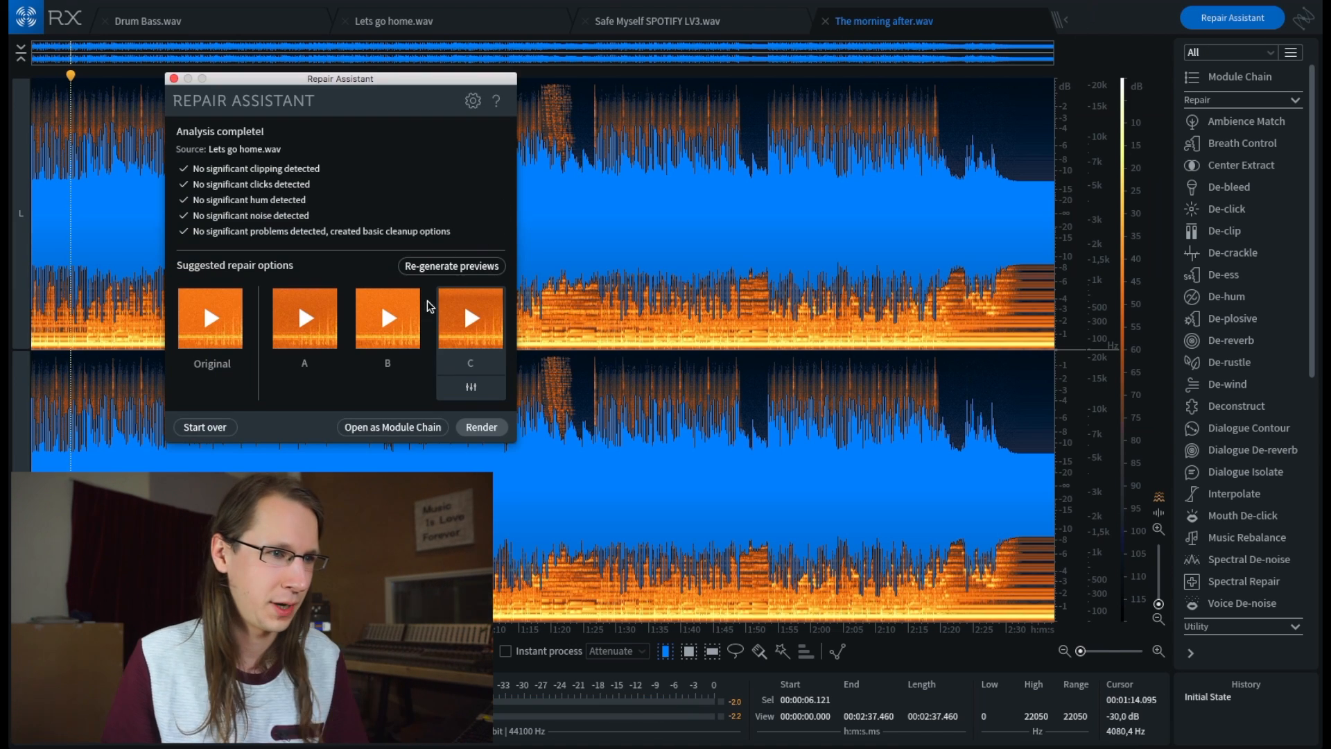
{"action": "left_click", "coordinate": [205, 427]}
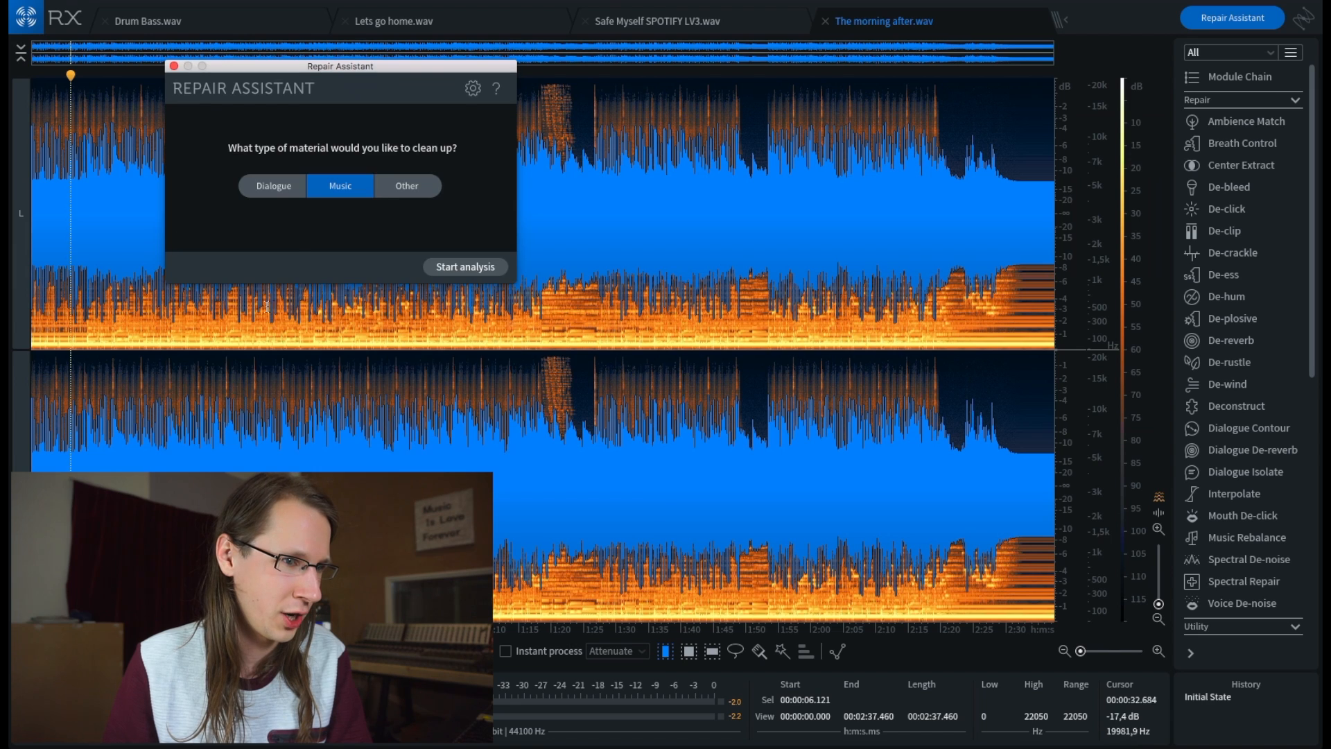
{"action": "left_click", "coordinate": [476, 266]}
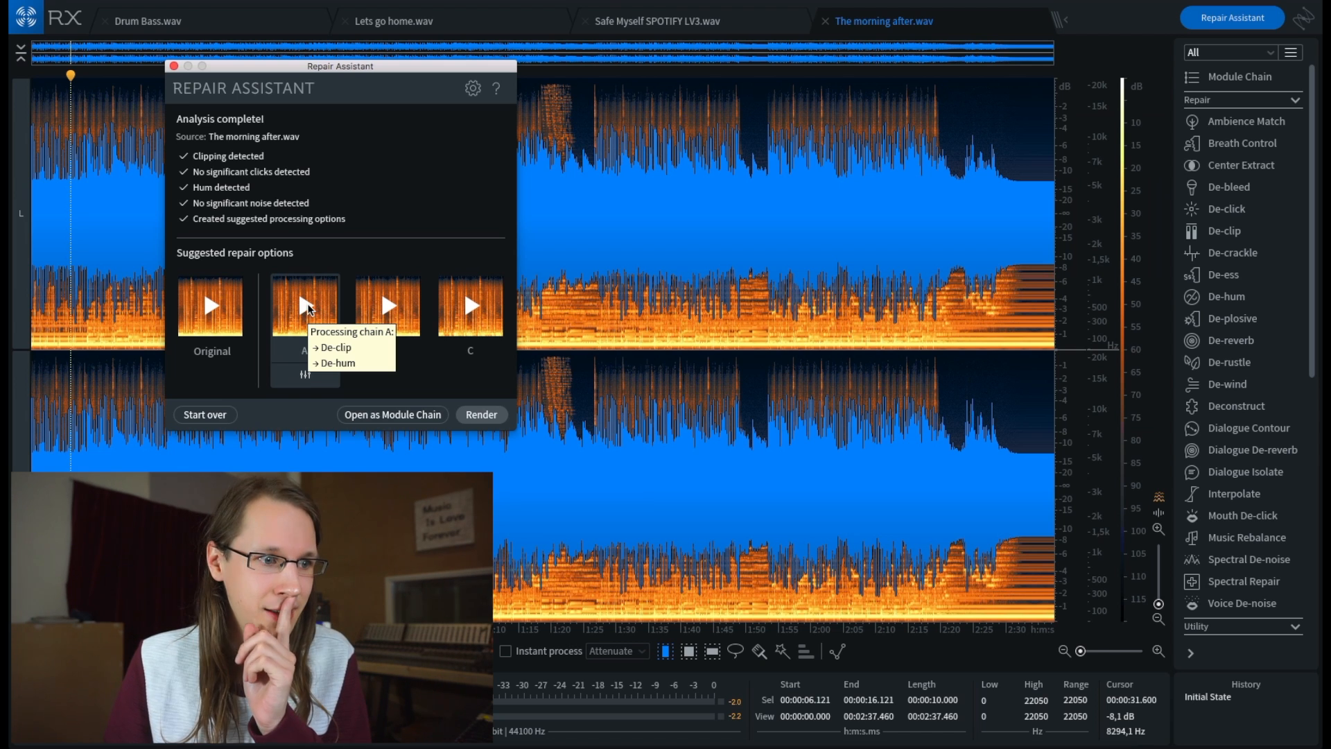
- Preview the suggested repair options A and B for The morning after.wav
{"action": "left_click", "coordinate": [308, 307]}
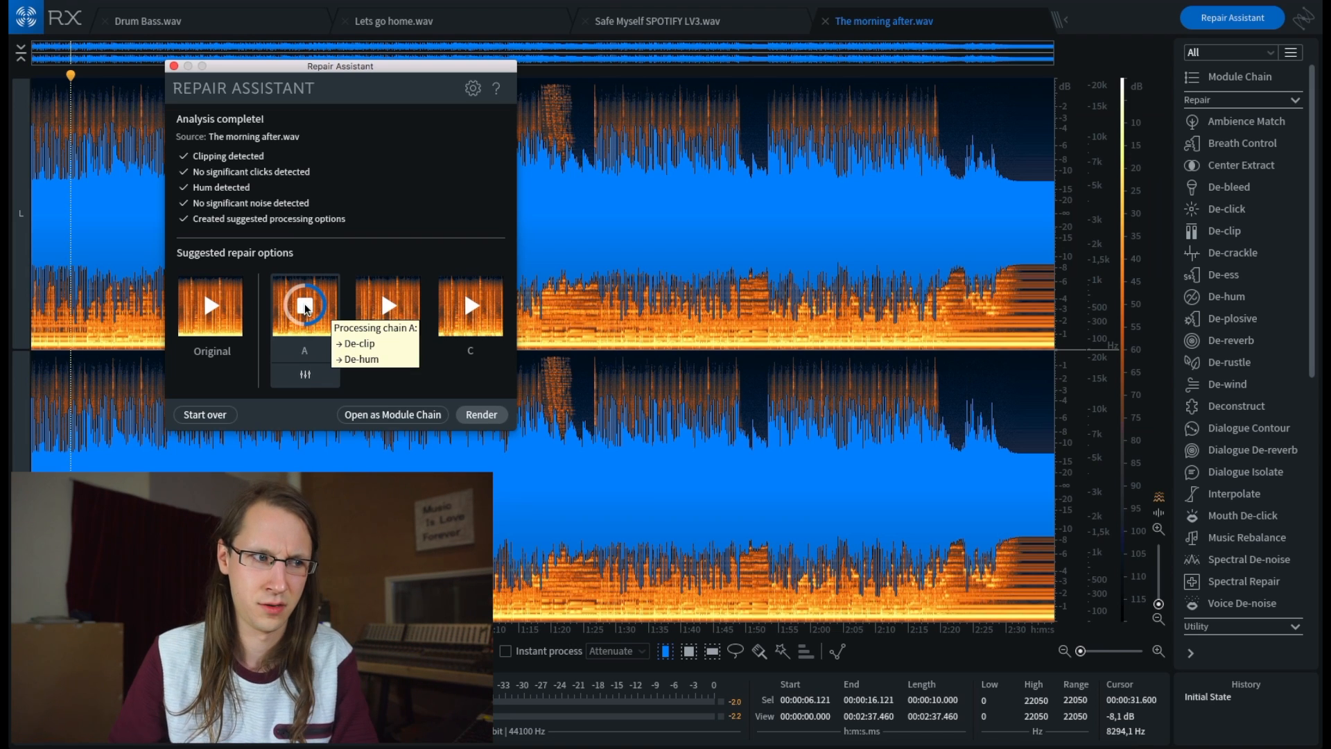
{"action": "left_click", "coordinate": [411, 308]}
{"action": "left_click", "coordinate": [389, 303]}
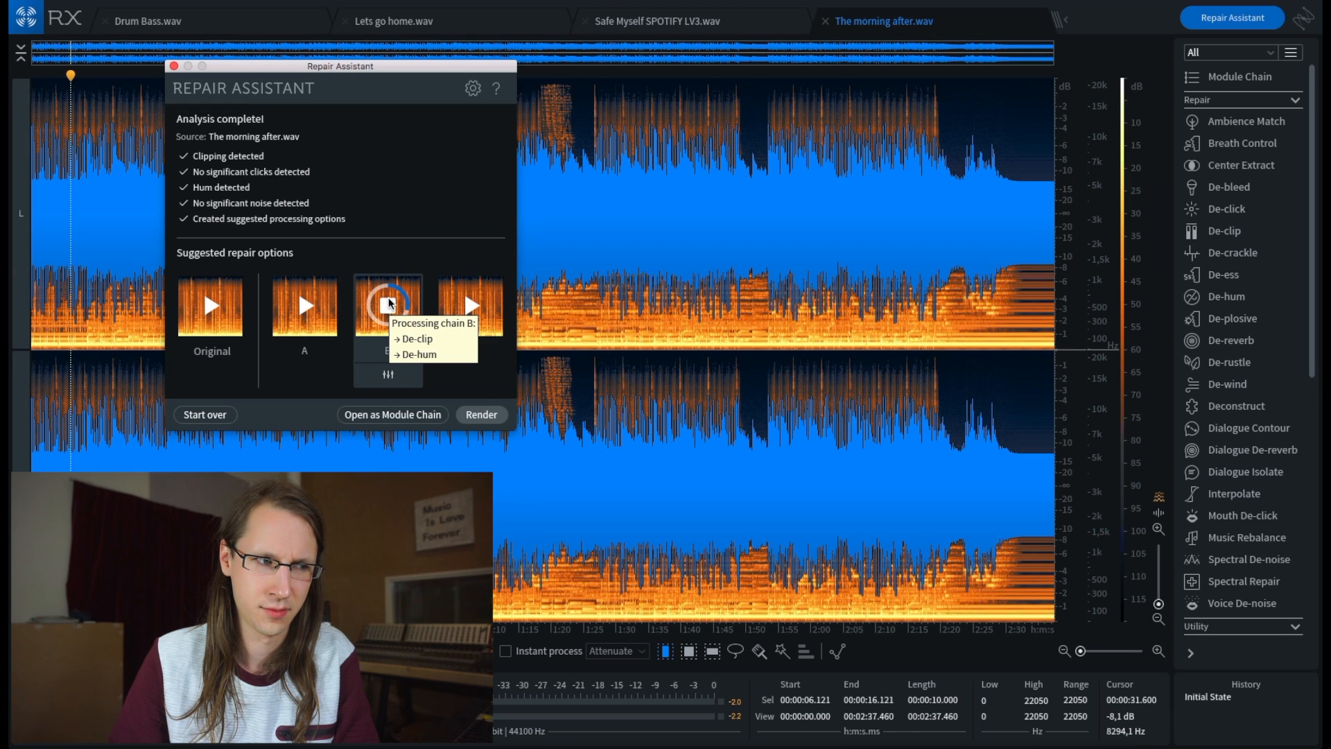
- Stop the option B preview and audition repair option C for The morning after.wav
{"action": "left_click", "coordinate": [390, 303]}
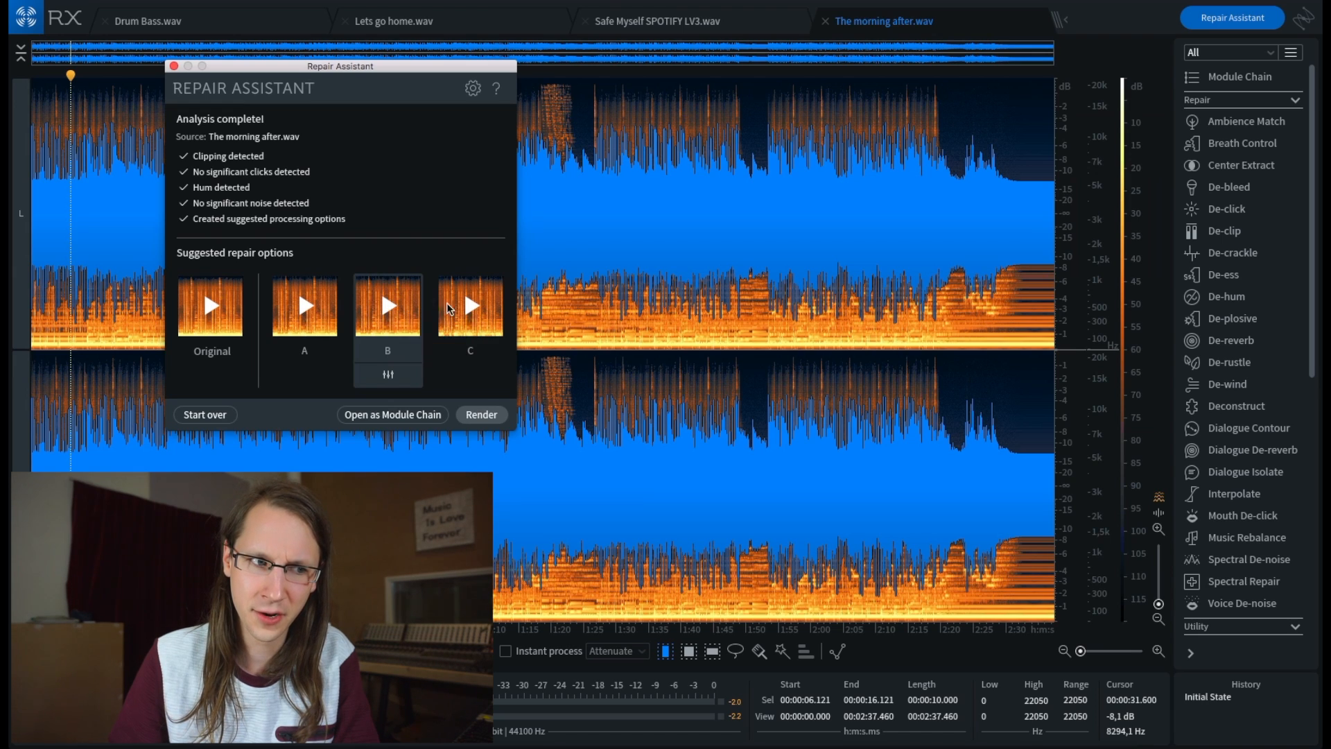
{"action": "left_click", "coordinate": [470, 305]}
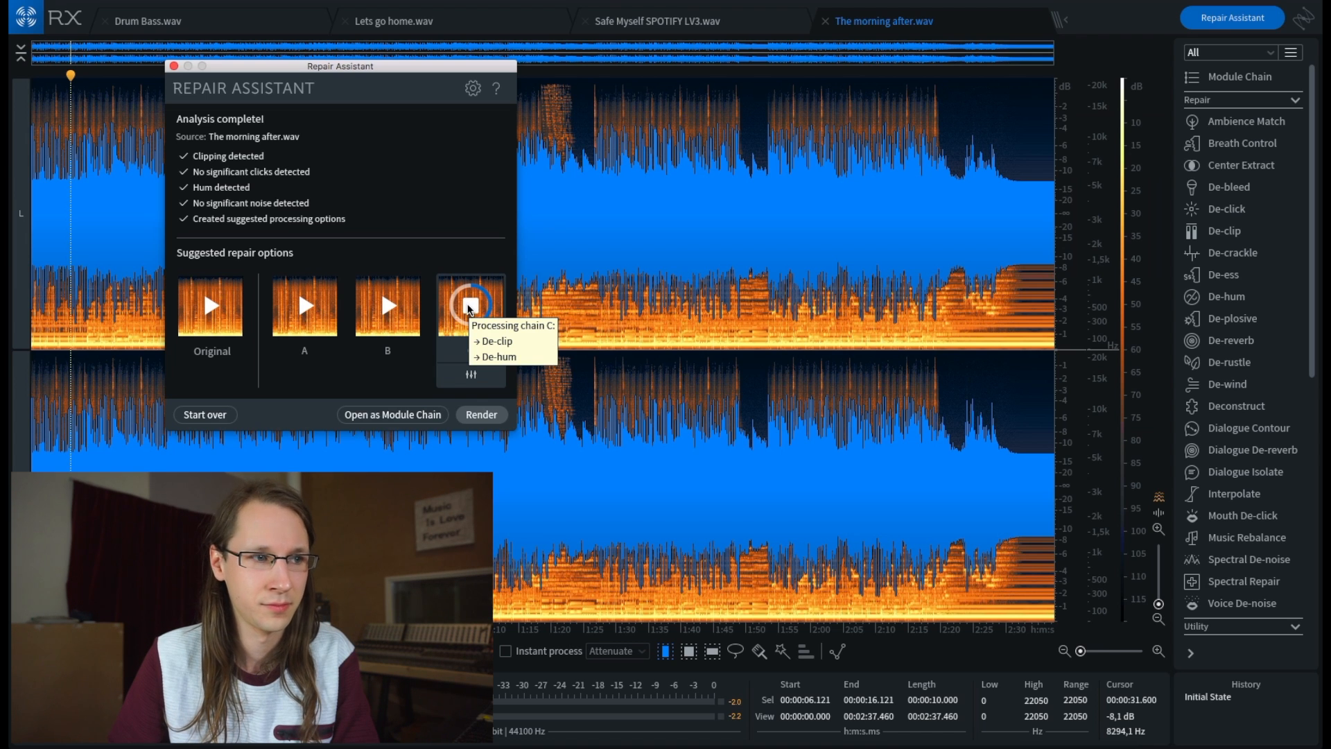
{"action": "left_click", "coordinate": [470, 305]}
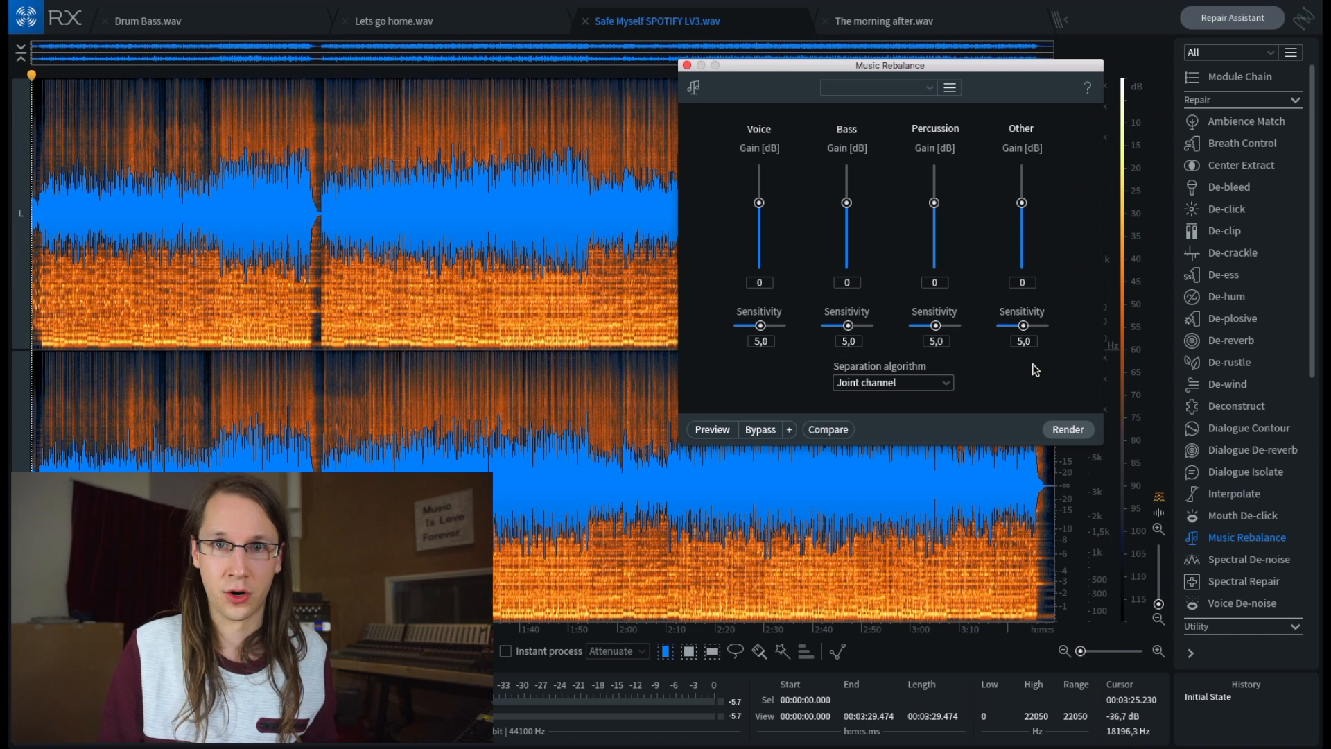
- Preview Music Rebalance on Safe Myself SPOTIFY LV3.wav while lowering the Voice gain in stages to -7, -10, -20 and -24 dB
{"action": "left_click_drag", "start_coordinate": [875, 71], "coordinate": [1017, 5]}
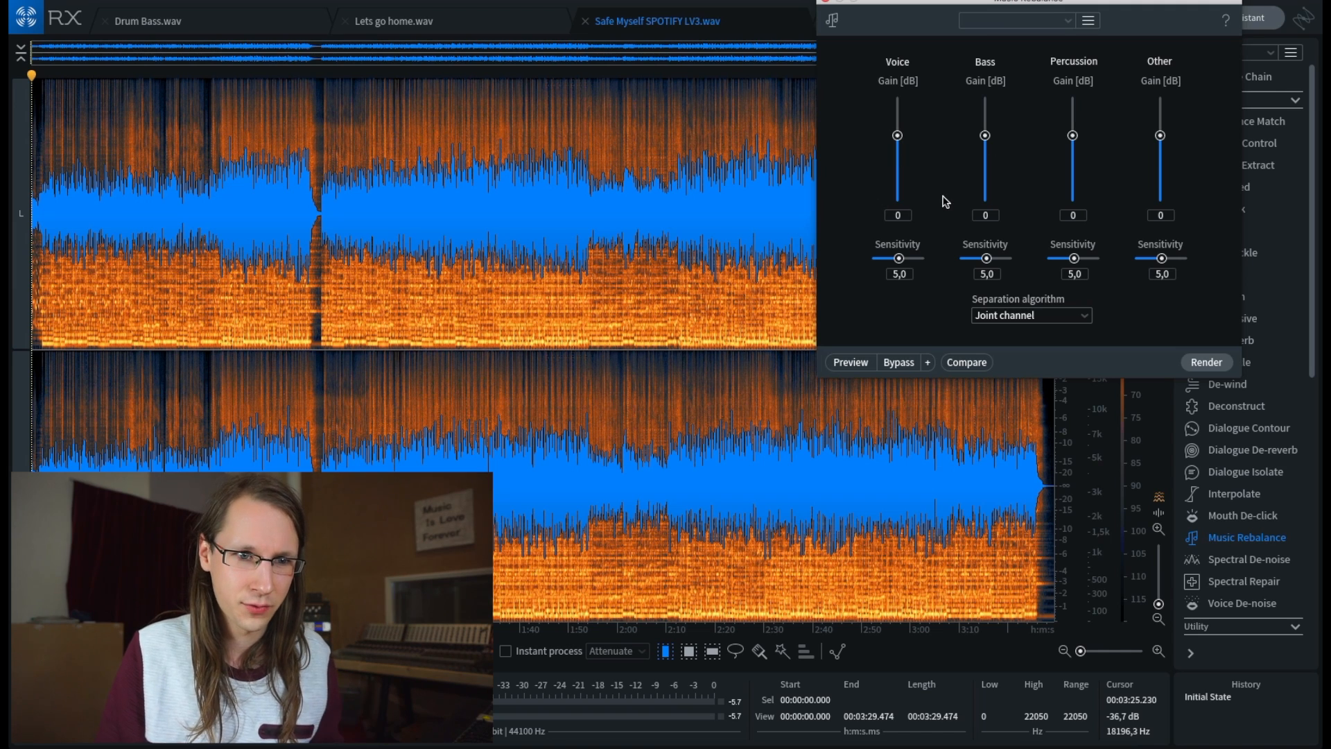
{"action": "left_click", "coordinate": [850, 362]}
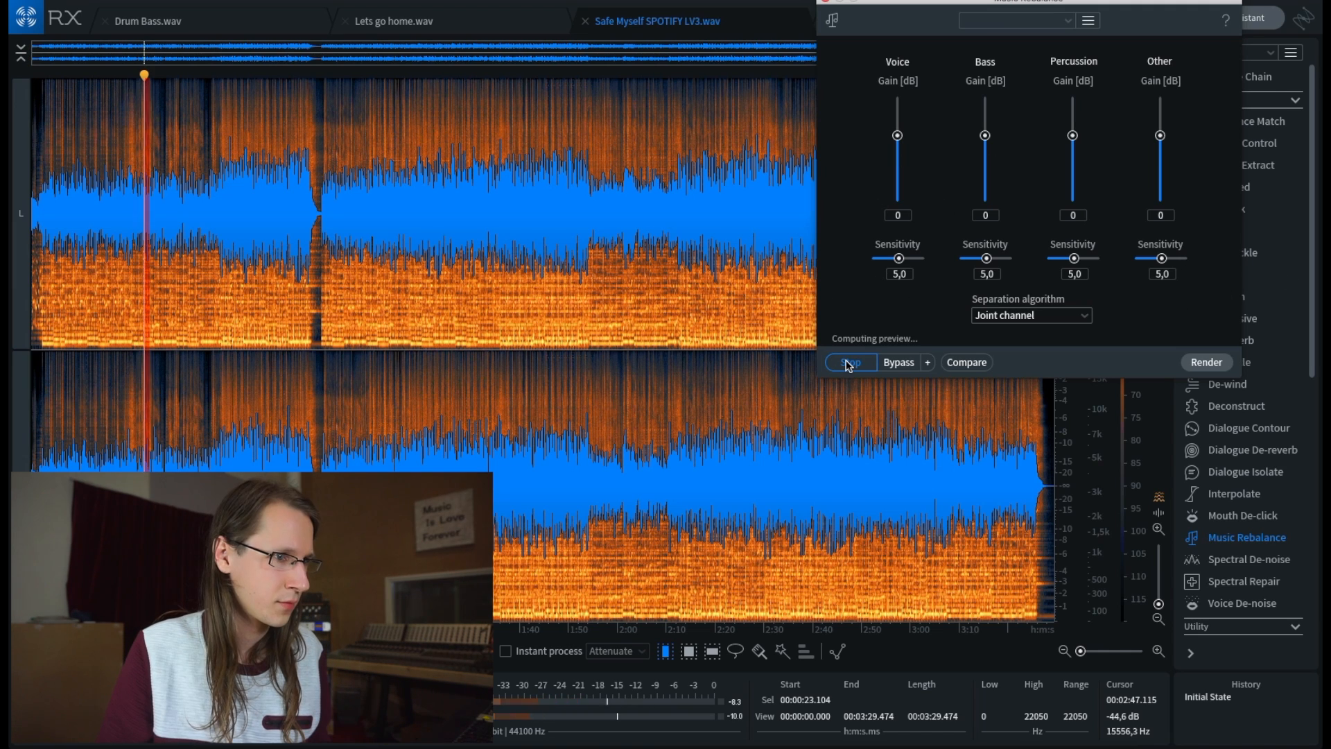
{"action": "left_click_drag", "start_coordinate": [898, 136], "coordinate": [902, 162]}
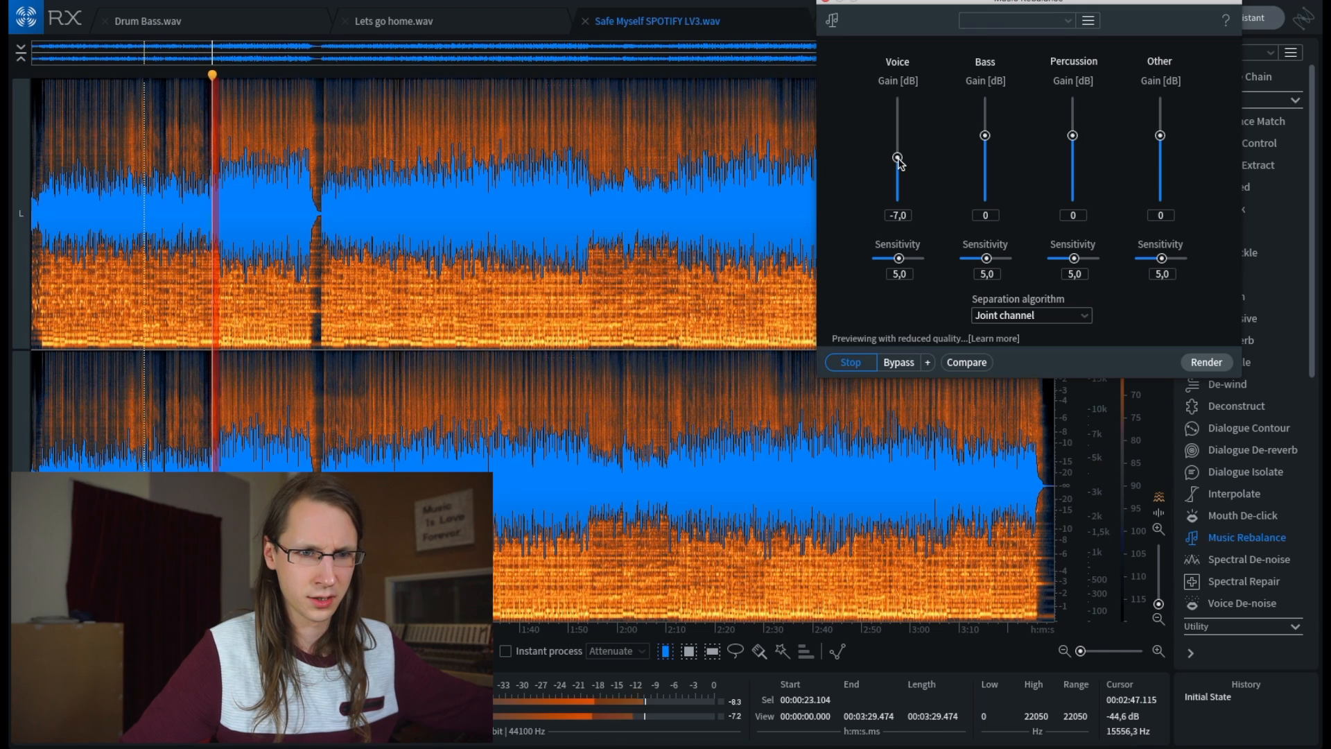
{"action": "left_click_drag", "start_coordinate": [898, 160], "coordinate": [897, 163]}
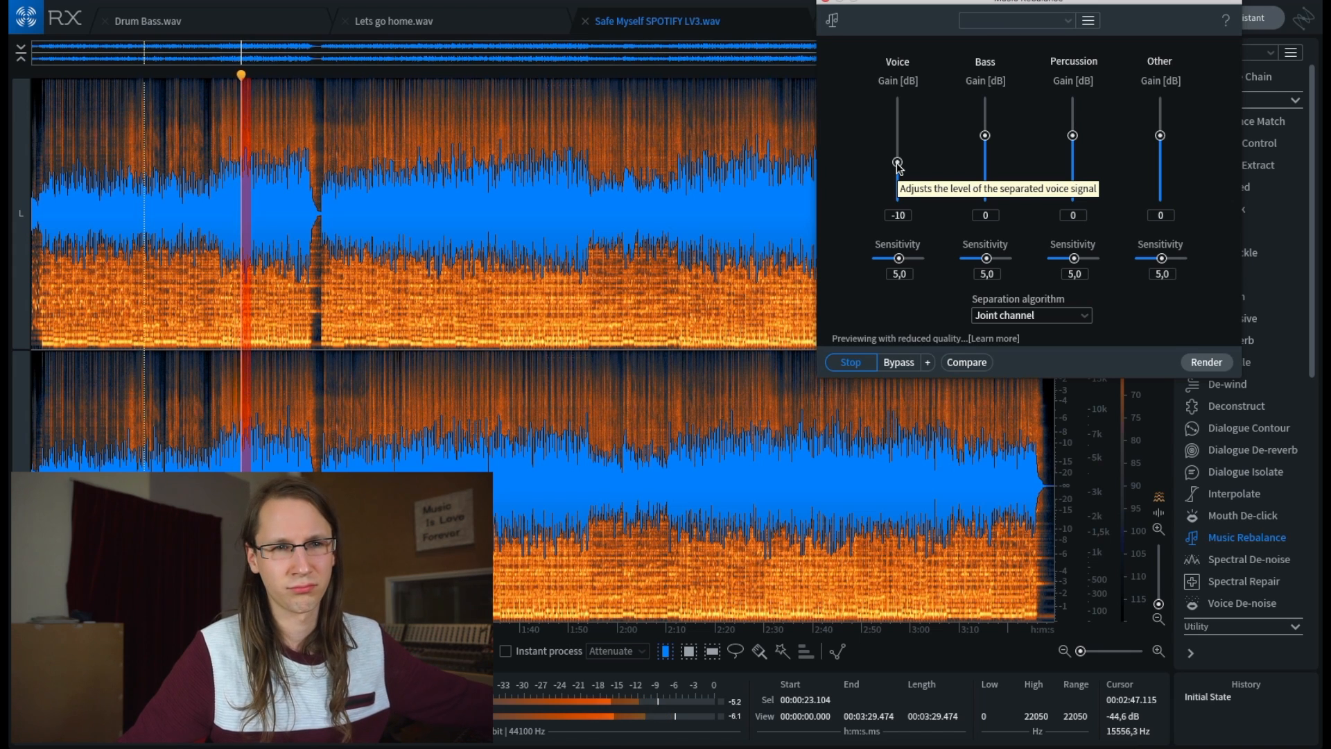
{"action": "left_click_drag", "start_coordinate": [898, 165], "coordinate": [896, 174]}
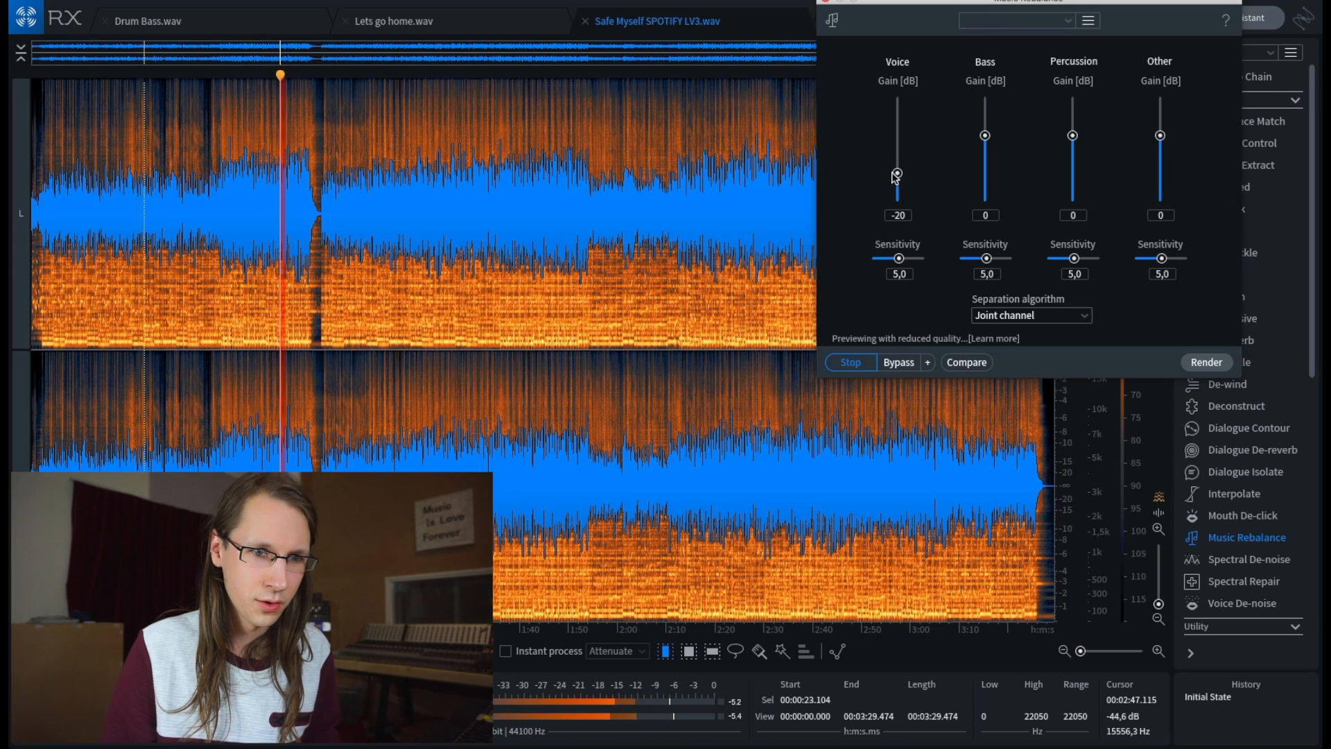
{"action": "left_click_drag", "start_coordinate": [895, 173], "coordinate": [895, 178]}
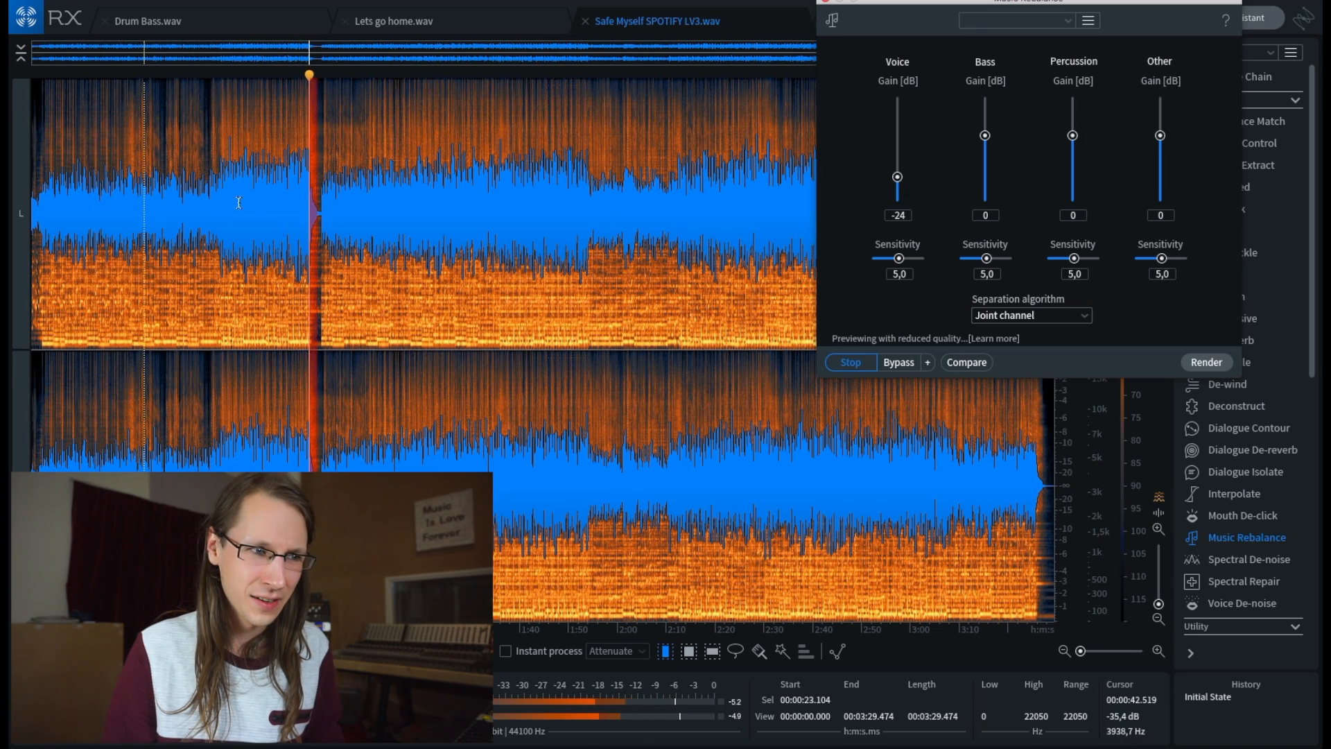
- Preview the track from about 38 seconds with the Voice gain raised to +7 dB, and reset that gain to 0
{"action": "key", "text": "space"}
{"action": "left_click", "coordinate": [226, 330]}
{"action": "left_click", "coordinate": [212, 472]}
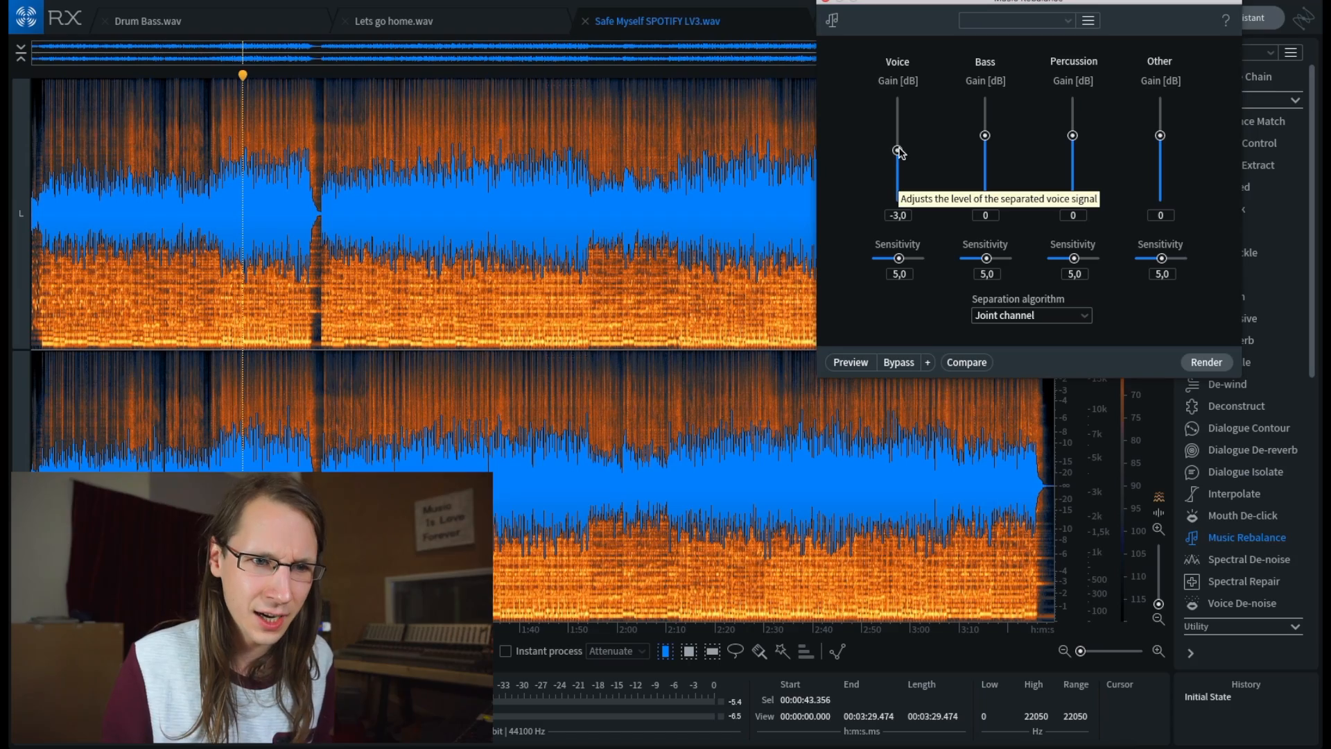
{"action": "scroll", "coordinate": [899, 148], "scroll_direction": "up", "scroll_amount": 1}
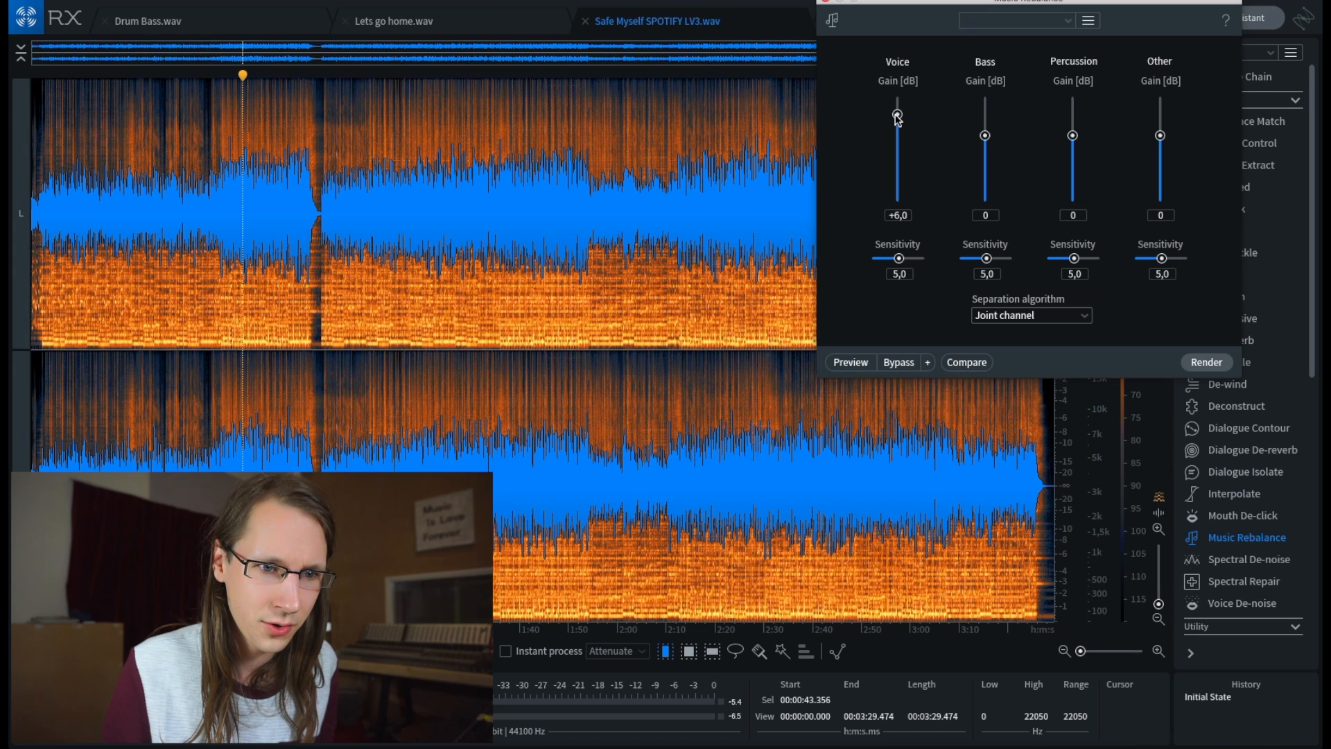
{"action": "left_click", "coordinate": [218, 468]}
{"action": "left_click", "coordinate": [842, 358]}
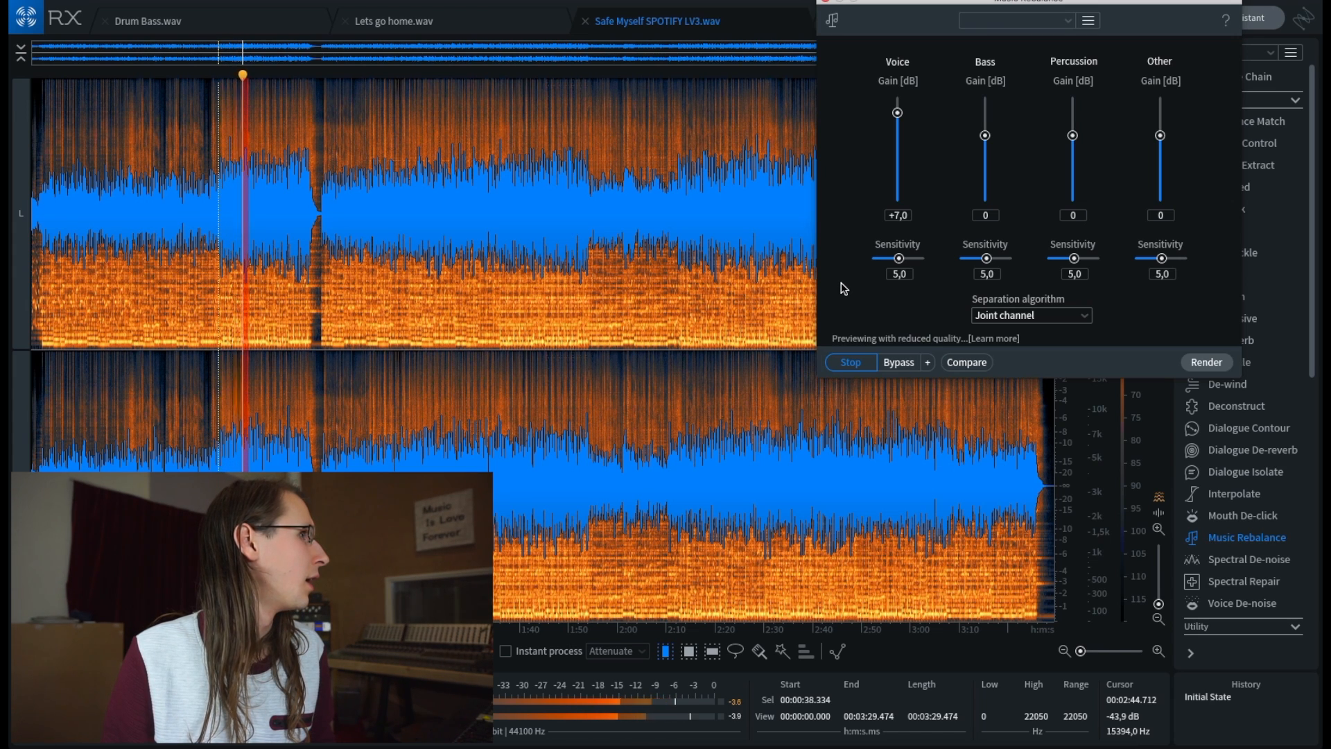
{"action": "left_click_drag", "start_coordinate": [897, 112], "coordinate": [896, 140]}
{"action": "key", "text": "space"}
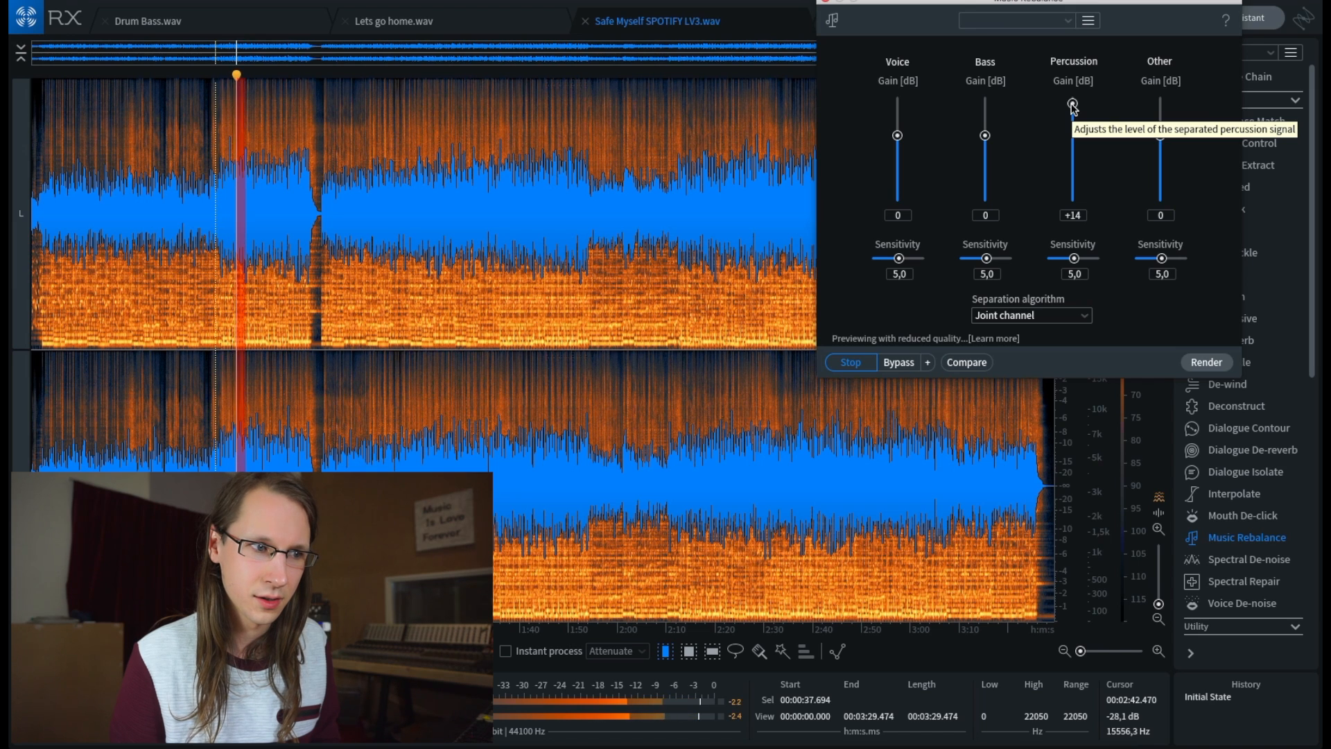
- Audition the Percussion gain at +1 dB, -21 dB and fully down to -Inf, and reset it to 0
{"action": "scroll", "coordinate": [1073, 115], "scroll_direction": "down", "scroll_amount": 1}
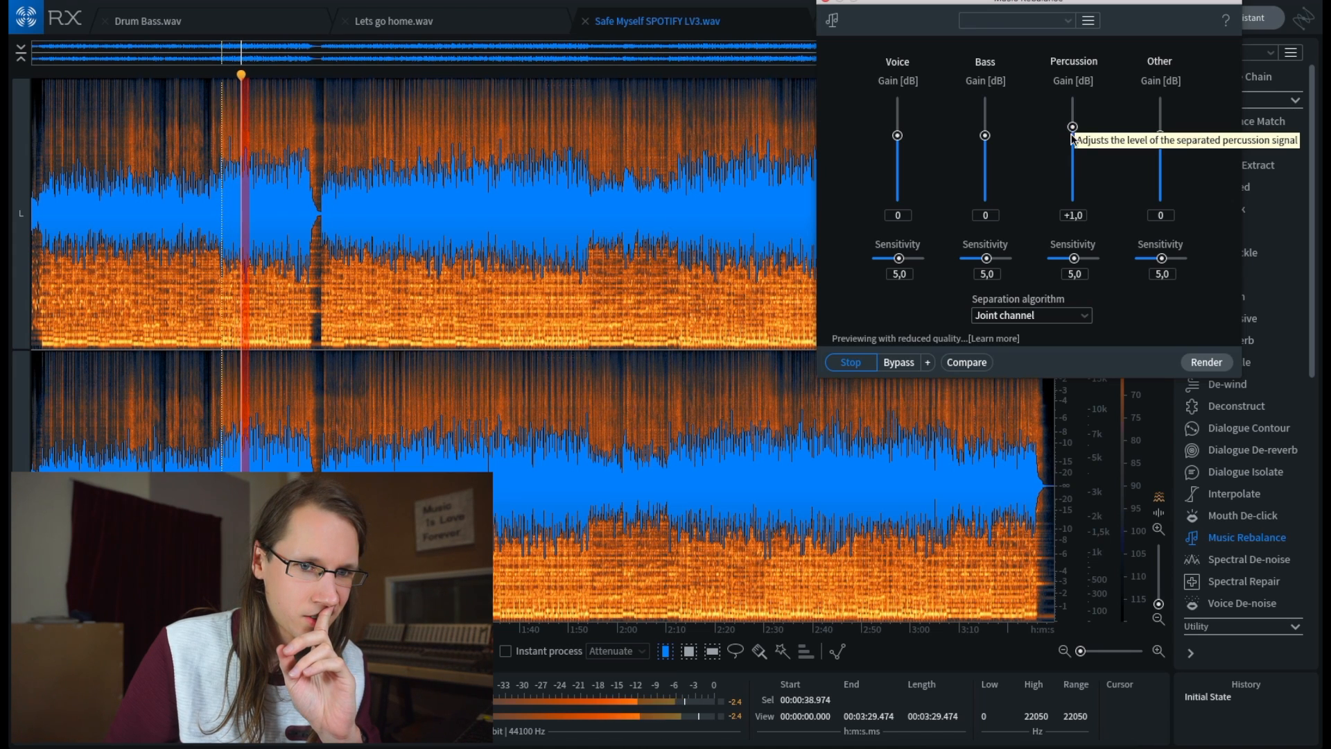
{"action": "left_click_drag", "start_coordinate": [1073, 137], "coordinate": [1074, 170]}
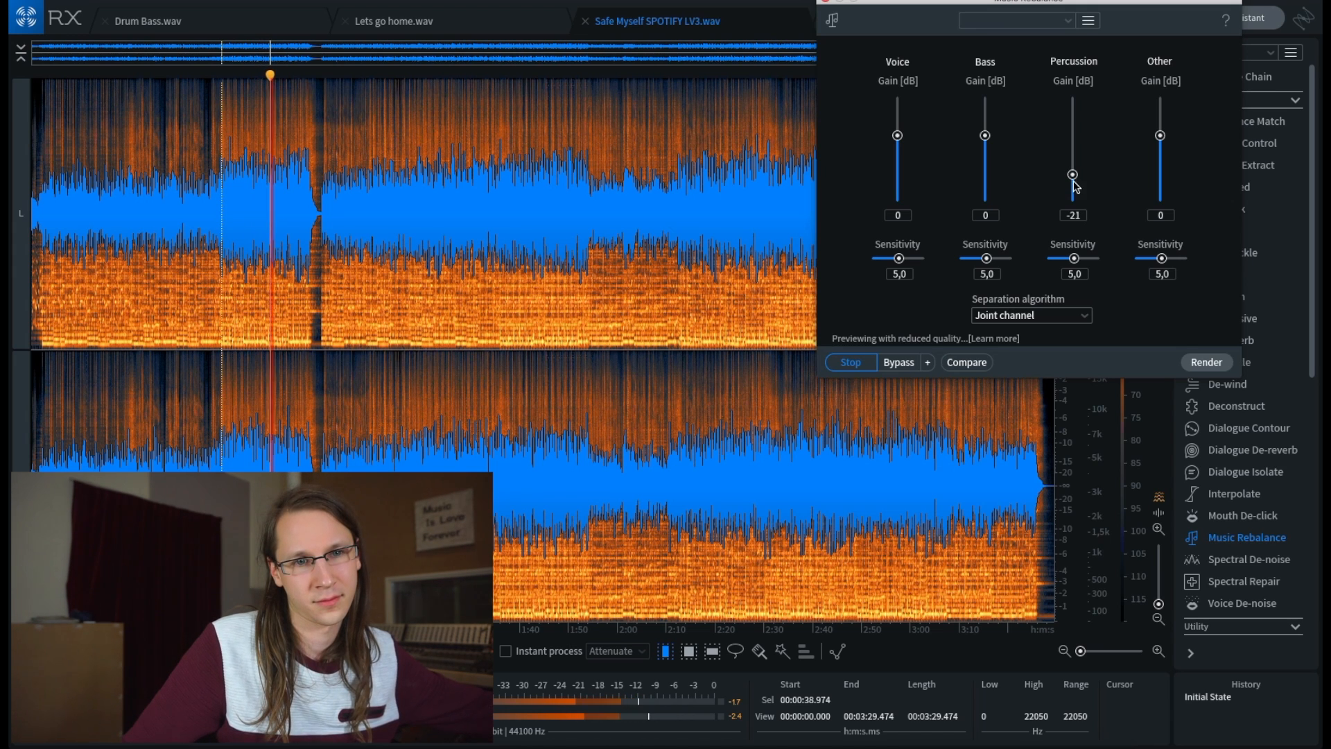
{"action": "left_click_drag", "start_coordinate": [1075, 186], "coordinate": [1082, 208]}
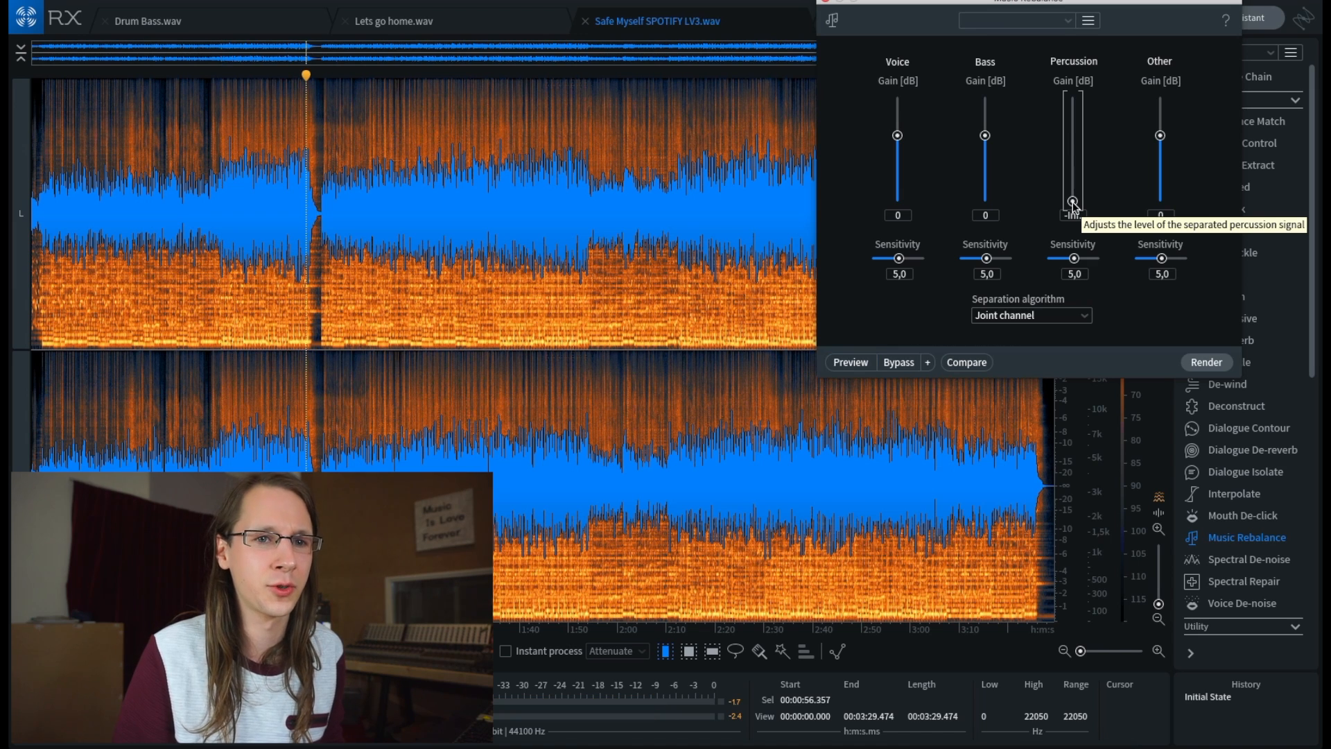
{"action": "double_click", "coordinate": [1072, 203]}
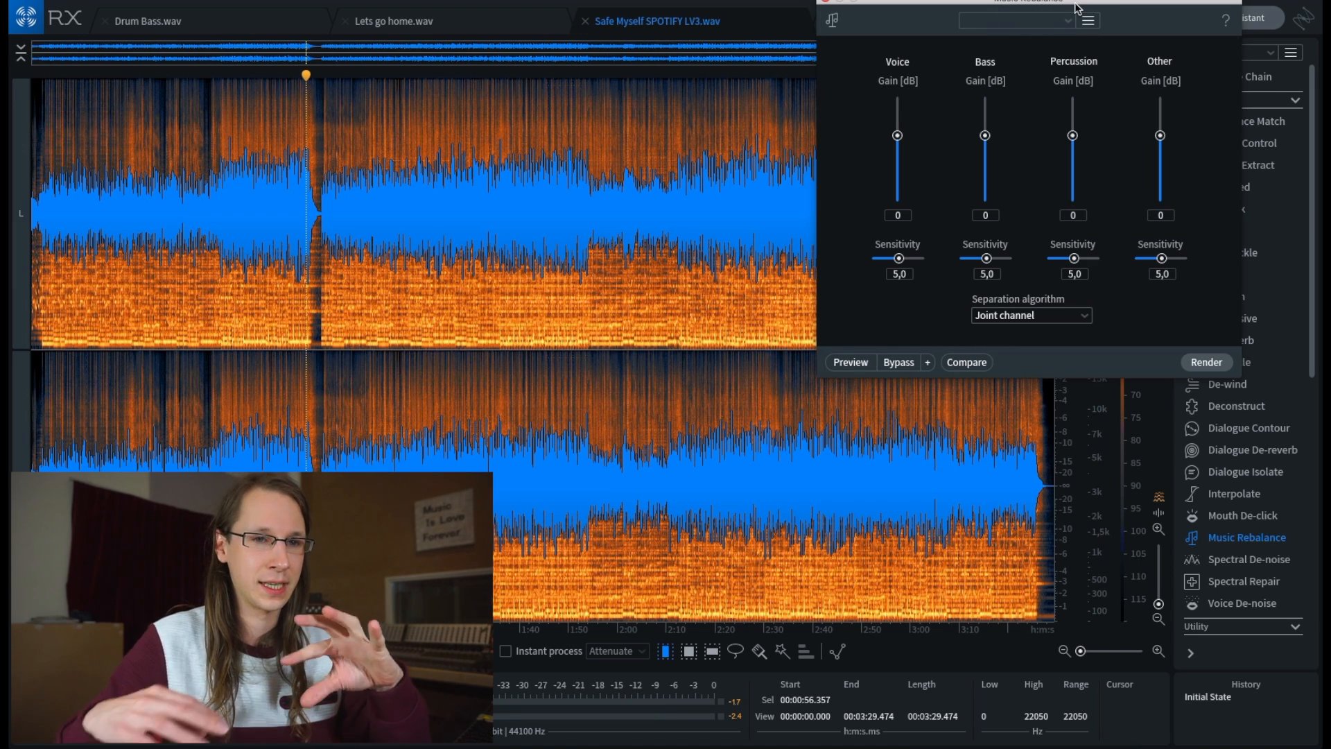
{"action": "left_click_drag", "start_coordinate": [1073, 136], "coordinate": [1075, 202]}
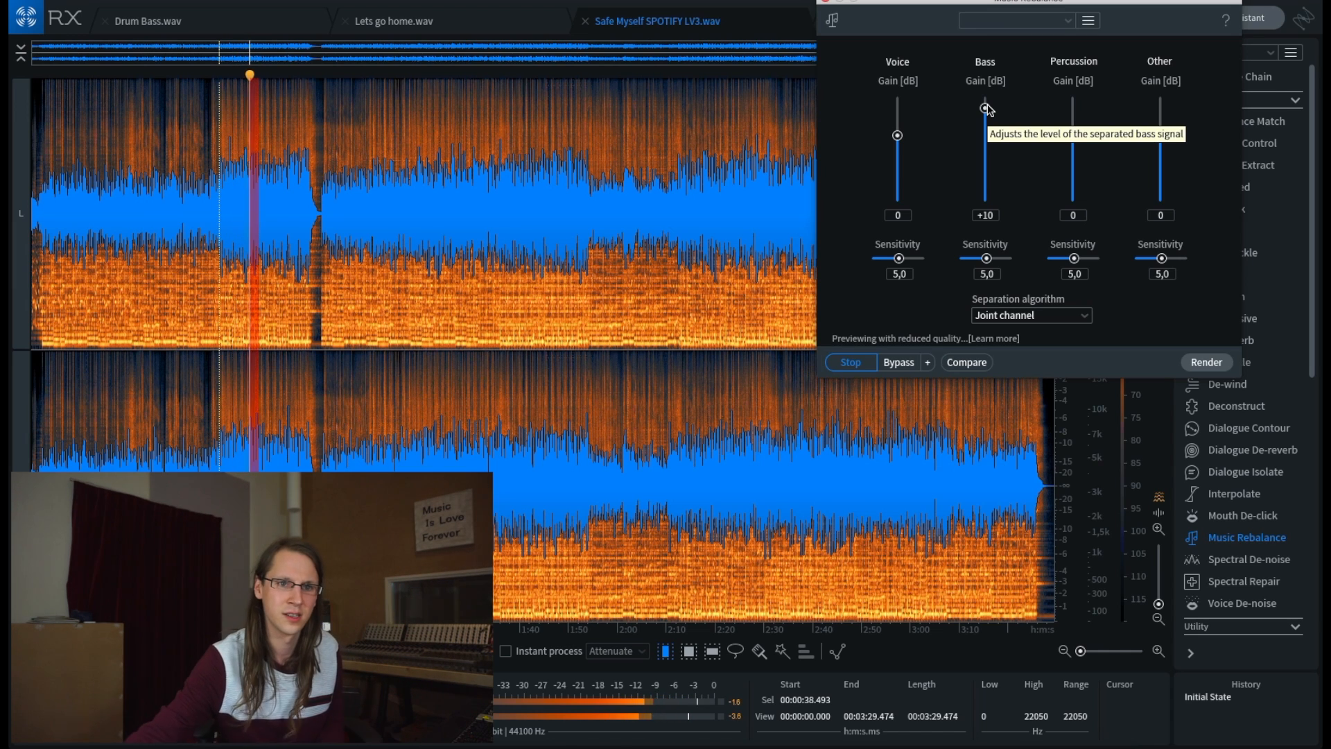
- Audition the Bass gain lowered to -7 dB, reset it to 0 and stop the preview
{"action": "left_click_drag", "start_coordinate": [985, 107], "coordinate": [985, 158]}
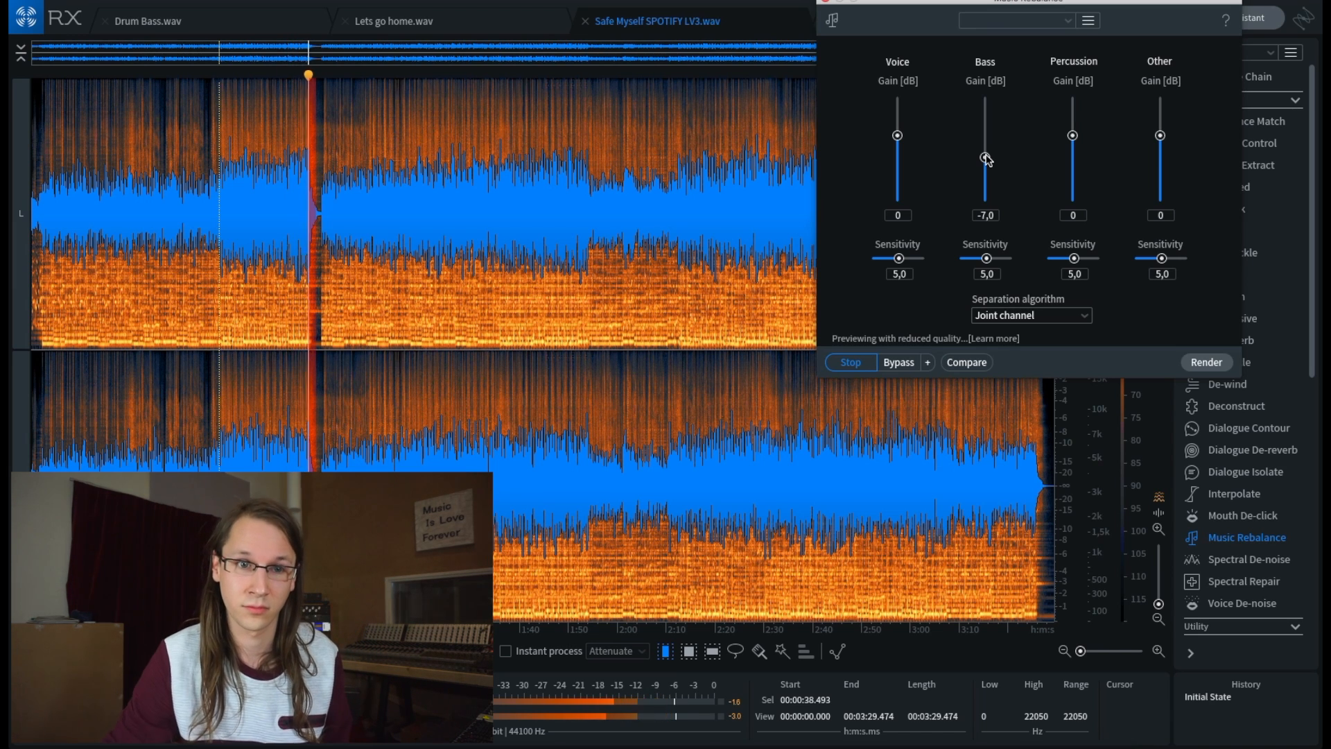
{"action": "double_click", "coordinate": [985, 157]}
{"action": "key", "text": "space"}
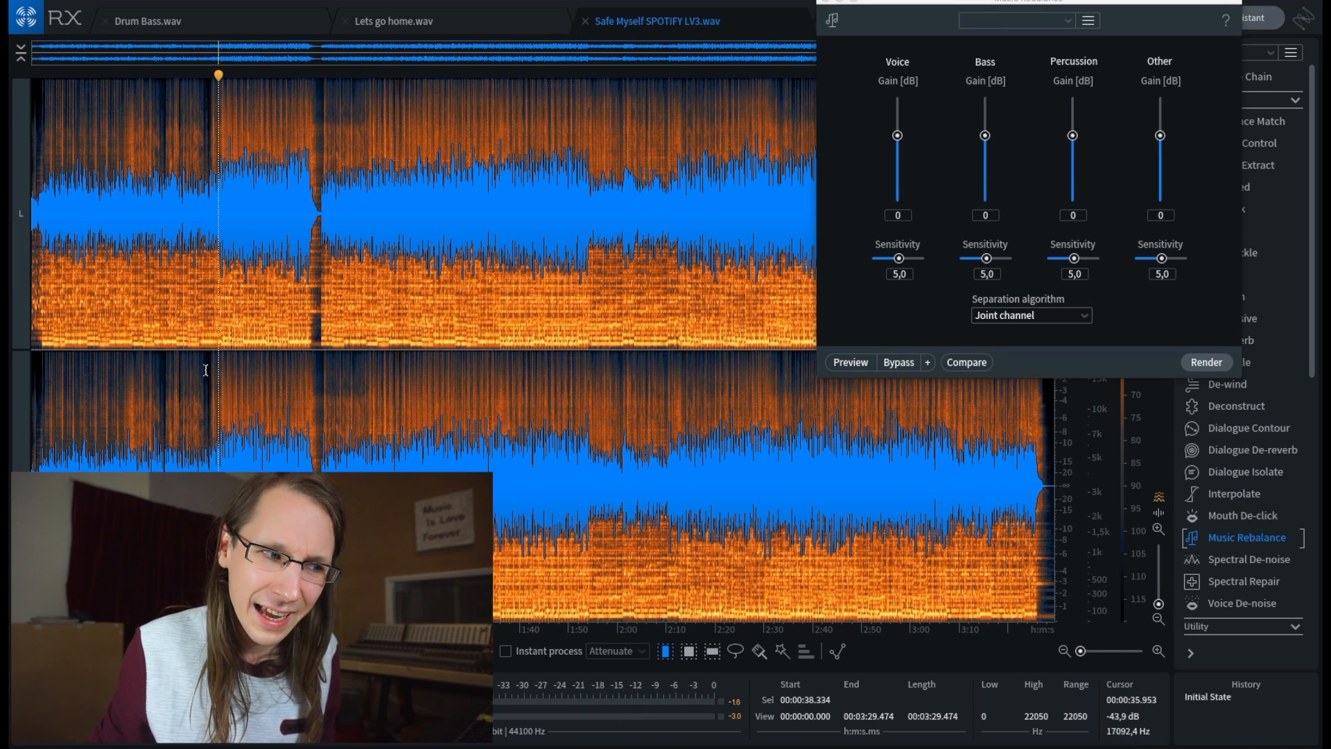
- Lower the Other gain to -10 and then -22 dB during the preview, and restart the preview from about 38 seconds
{"action": "left_click", "coordinate": [213, 210]}
{"action": "left_click_drag", "start_coordinate": [1160, 135], "coordinate": [1162, 164]}
{"action": "key", "text": "space"}
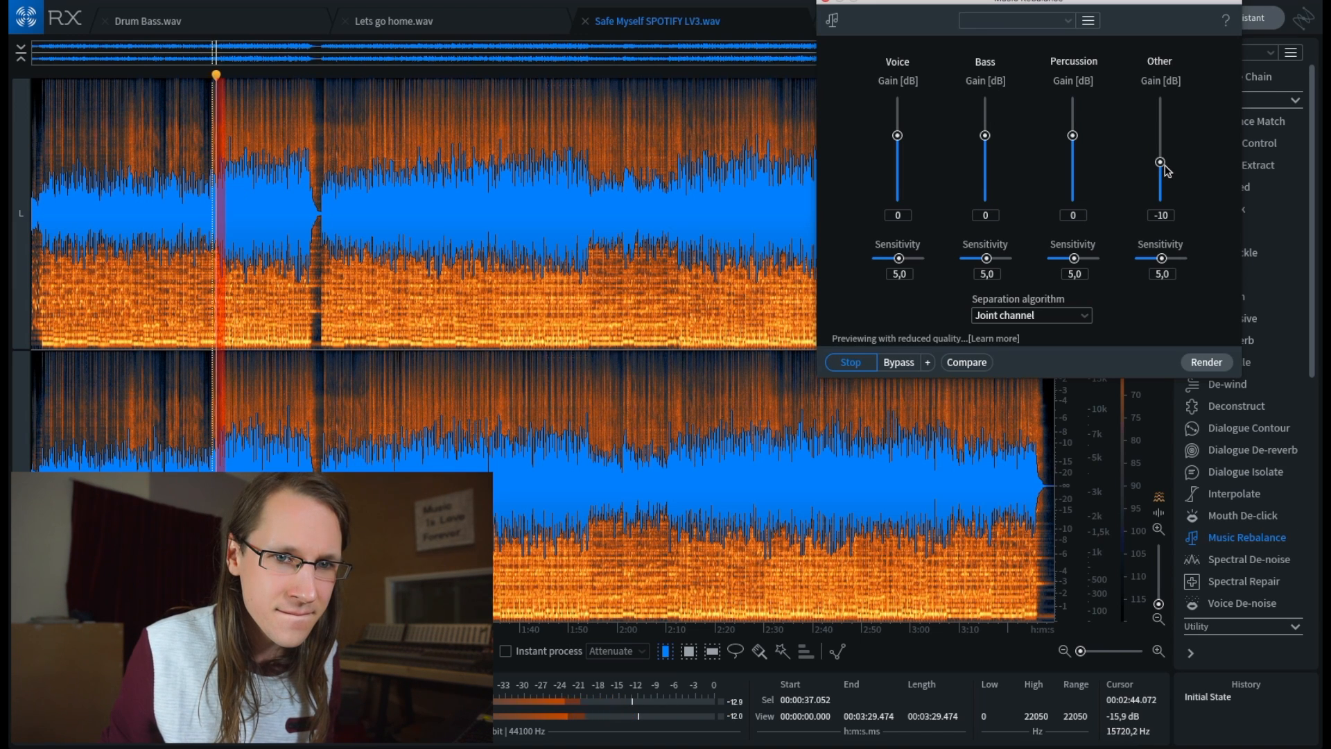
{"action": "left_click_drag", "start_coordinate": [1159, 161], "coordinate": [1160, 174]}
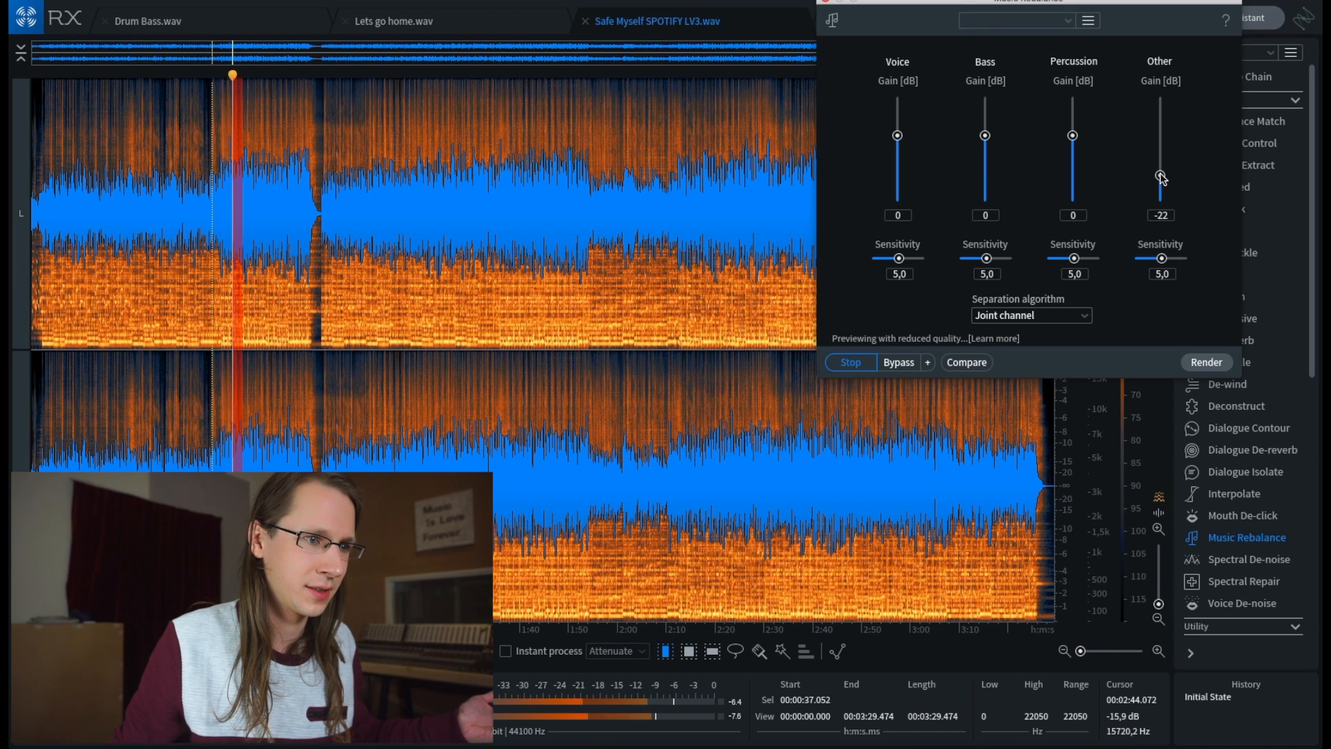
{"action": "left_click", "coordinate": [1161, 175]}
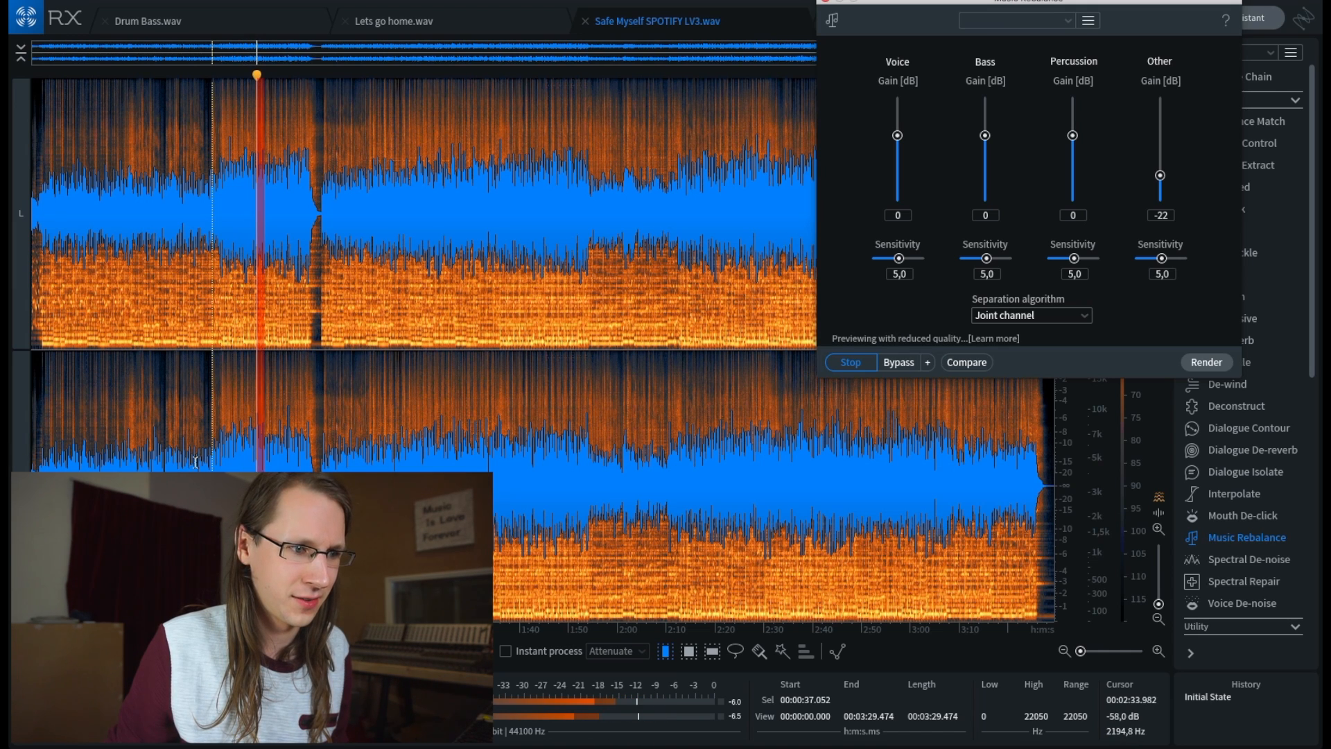
{"action": "left_click", "coordinate": [218, 458]}
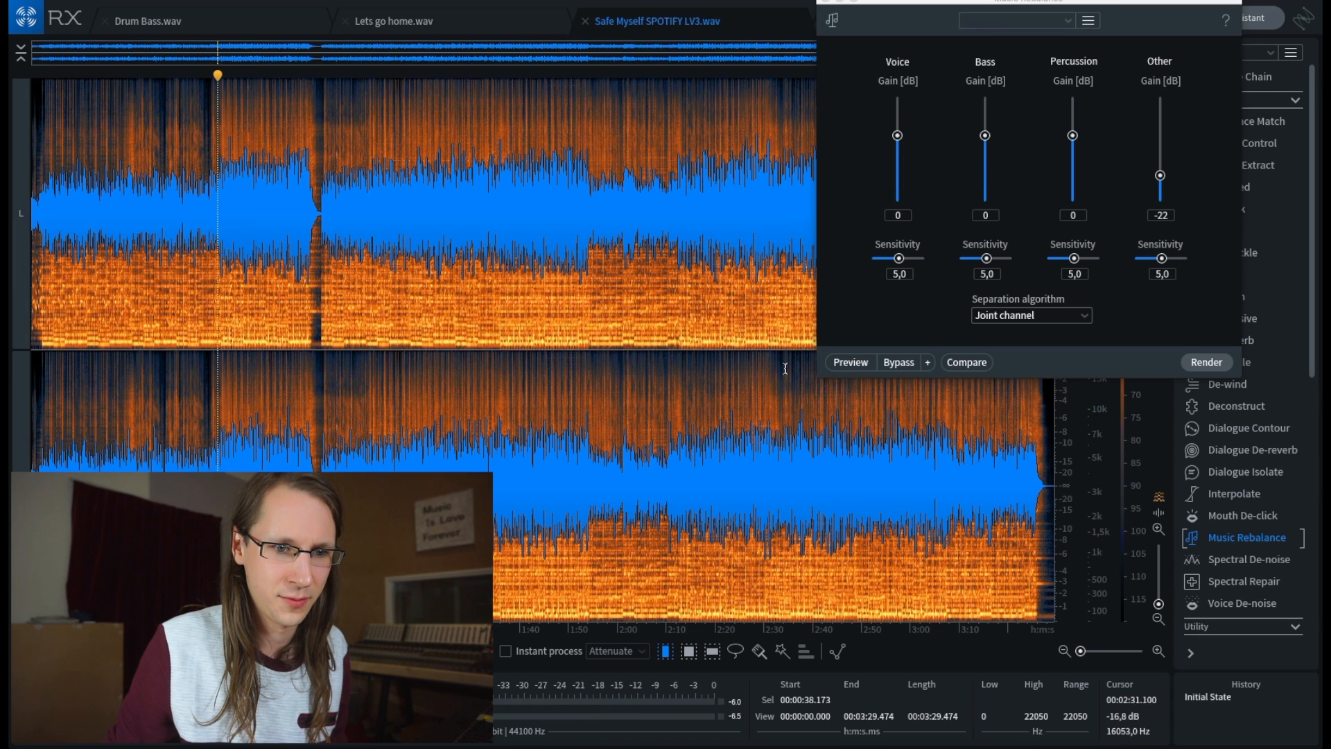
{"action": "left_click", "coordinate": [853, 365]}
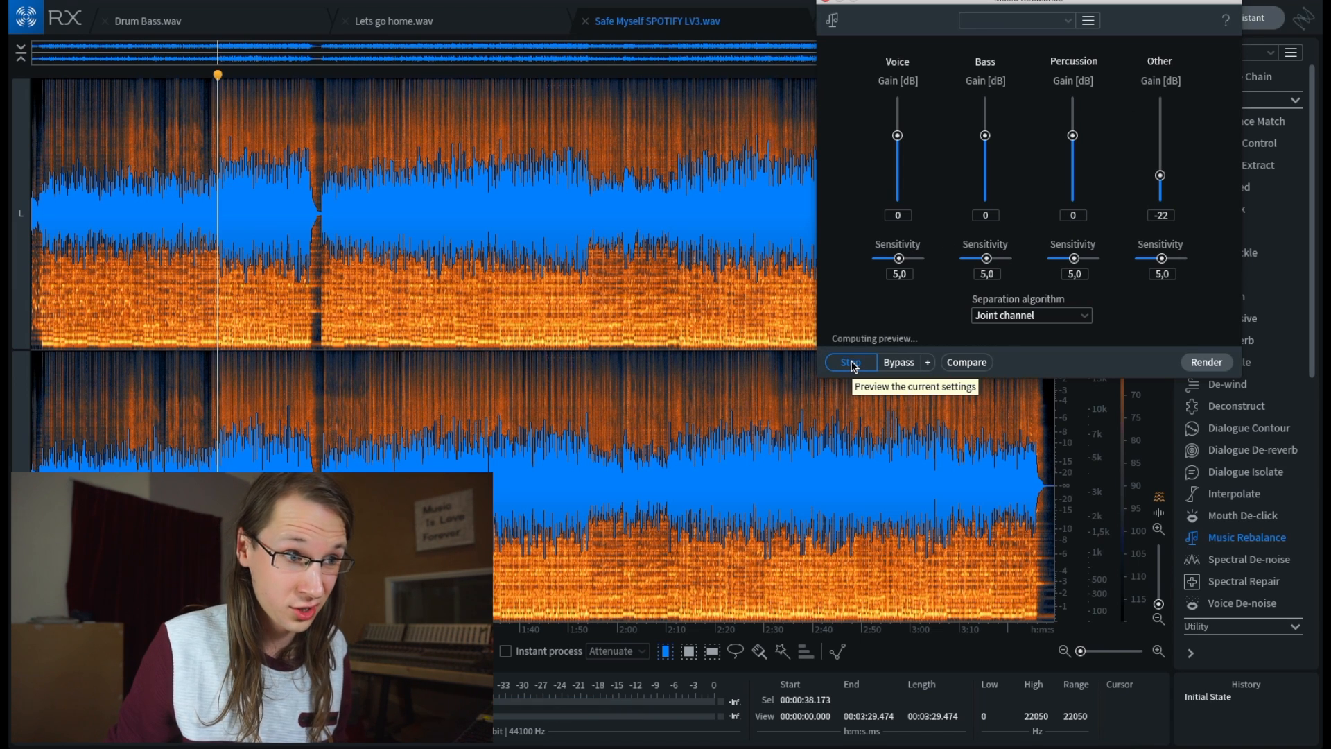